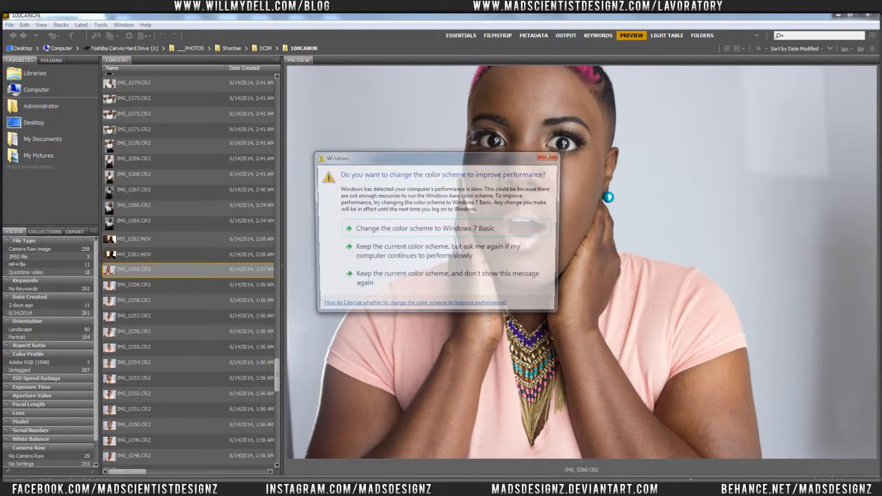
Dismiss the Windows color scheme prompt and show the 100CANON photos in the Essentials workspace.
left_click(554, 158)
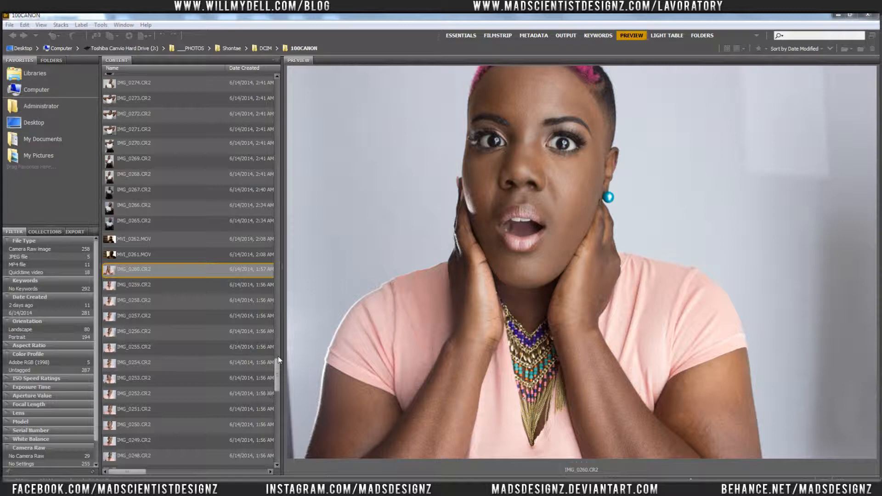
left_click_drag(278, 356, 274, 209)
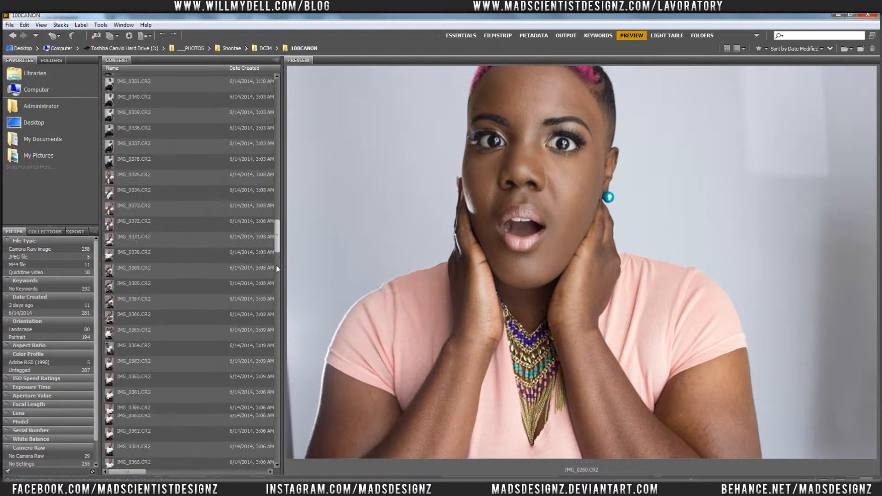
left_click_drag(278, 269, 293, 383)
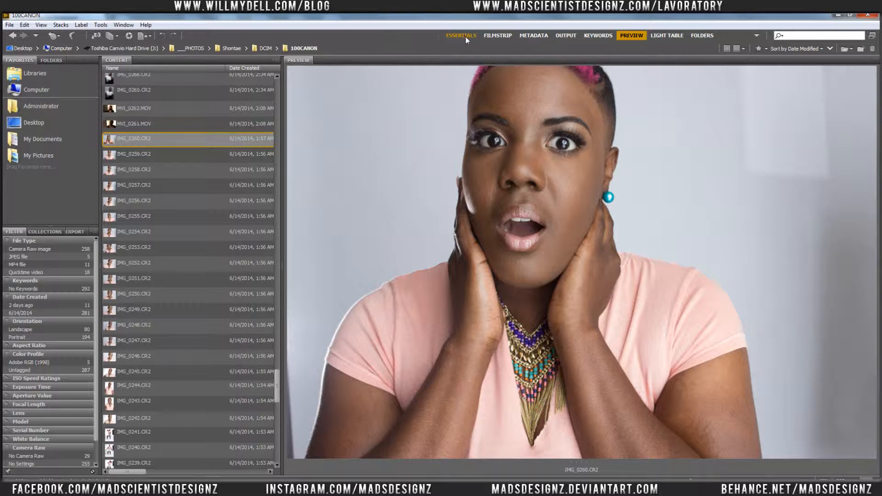
left_click(632, 36)
left_click(472, 38)
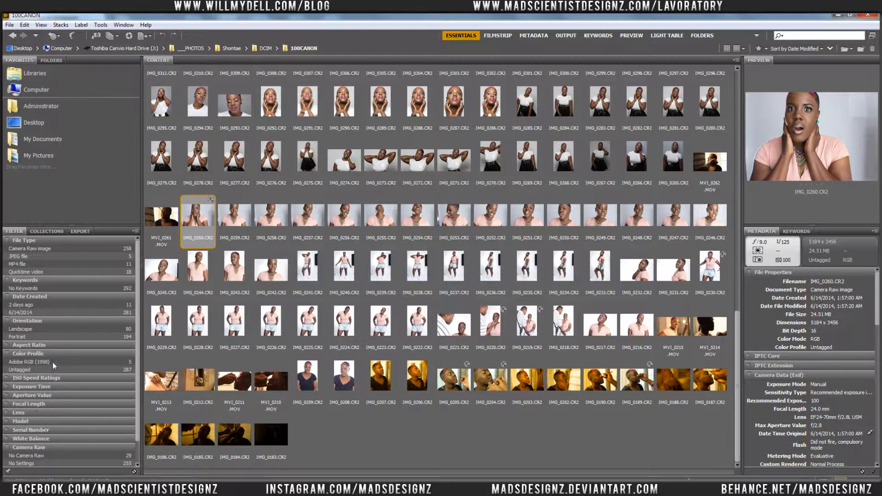
Look over the collections, export options and filters, and browse the folder tree down to the 100CANON folder.
left_click(57, 231)
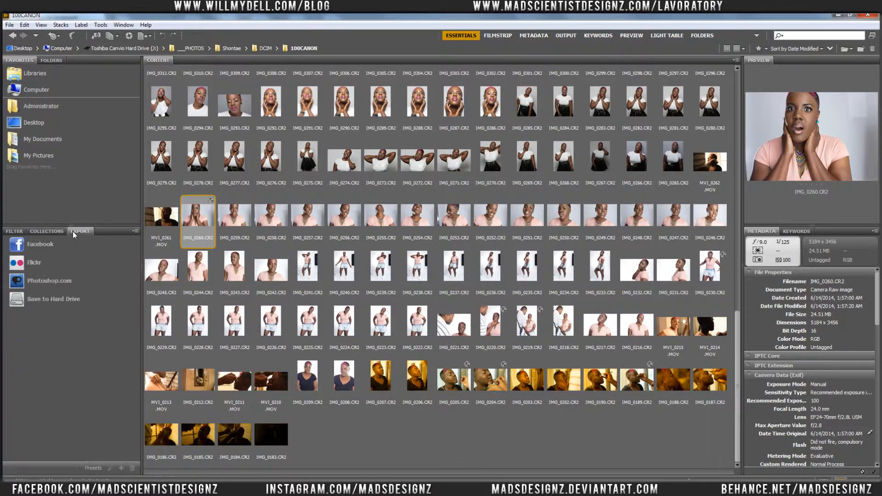
left_click(80, 231)
left_click(44, 231)
left_click(18, 230)
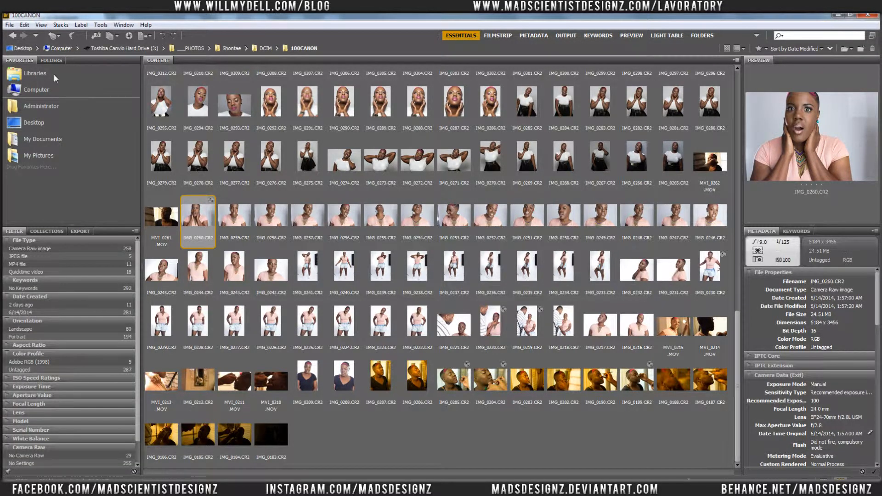
left_click(50, 60)
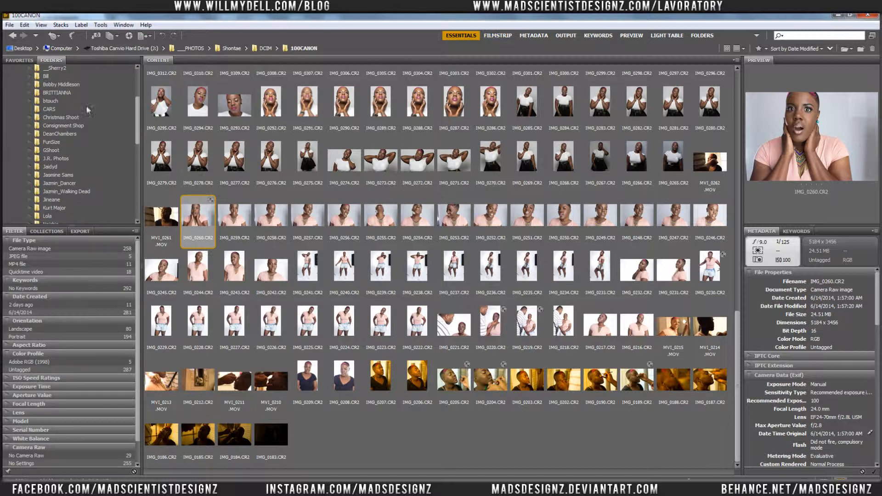
left_click_drag(137, 125, 141, 167)
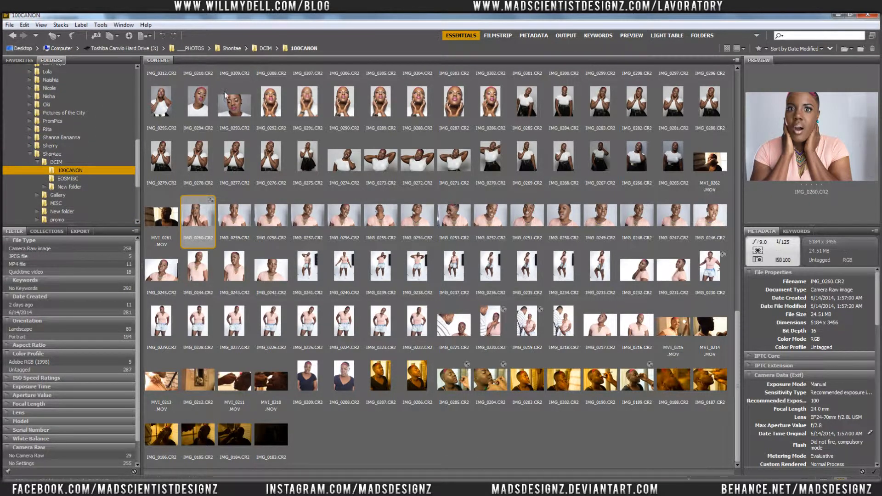
Preview IMG_0310.CR2 in the Filmstrip workspace and view it in the Metadata and Output workspaces.
left_click(501, 36)
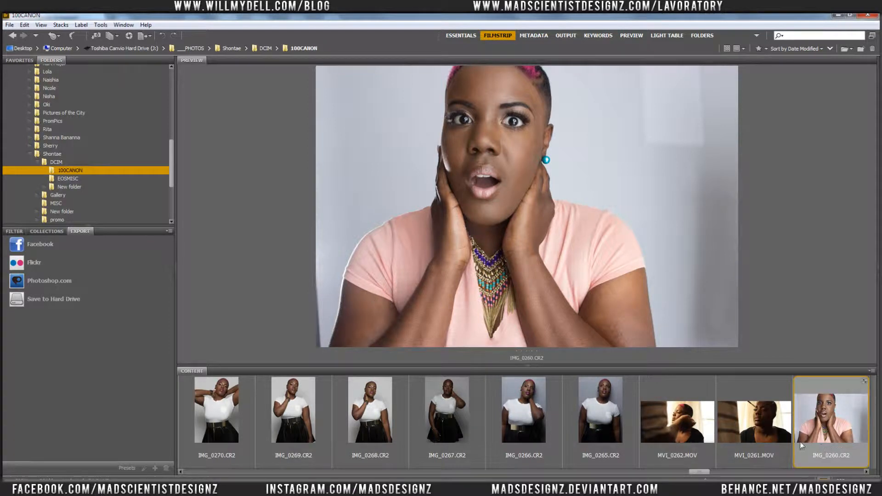
scroll(713, 471, "up", 10)
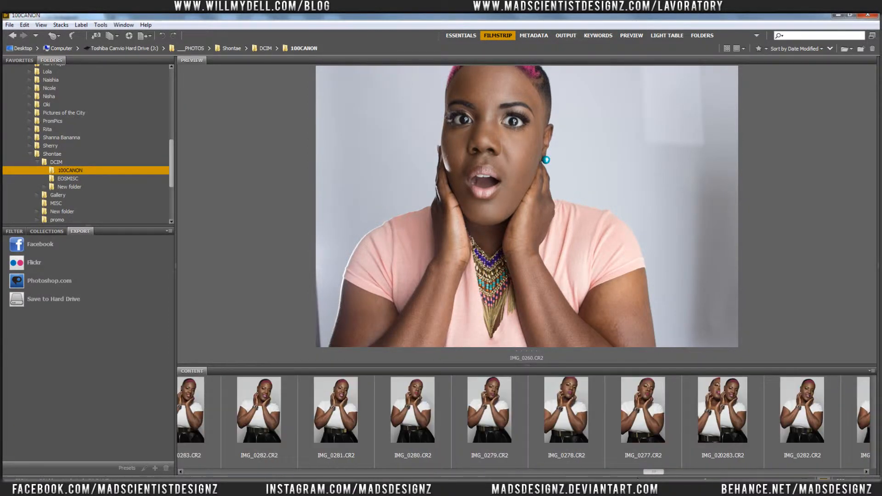
scroll(599, 421, "up", 20)
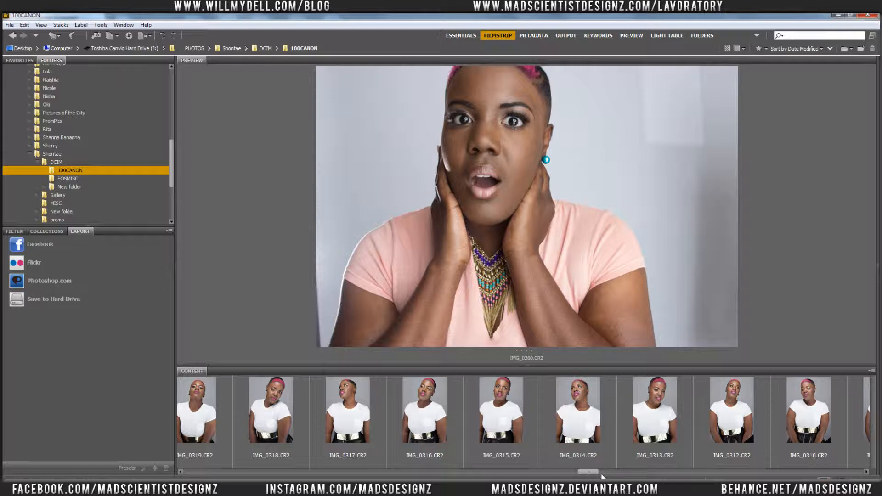
left_click(808, 417)
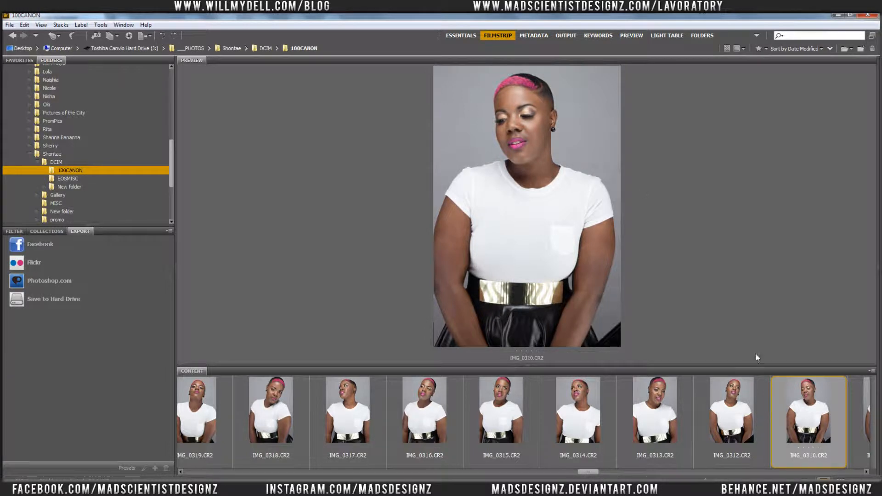
left_click(532, 36)
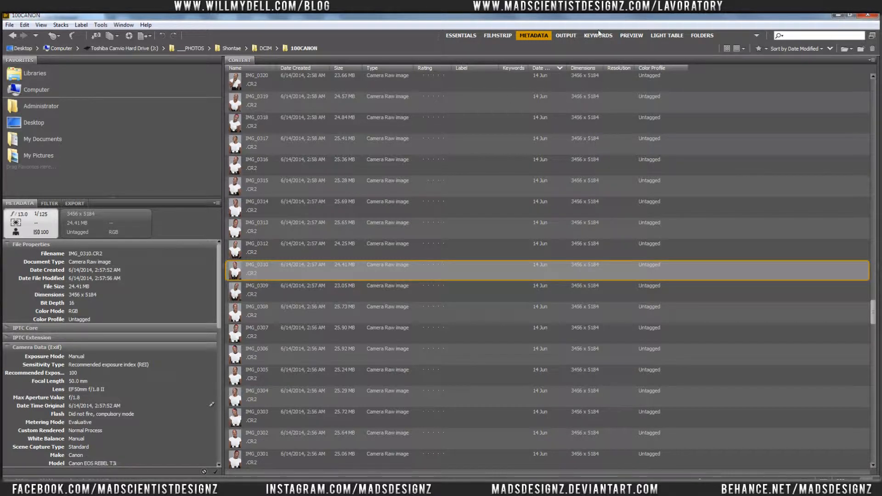
left_click(569, 35)
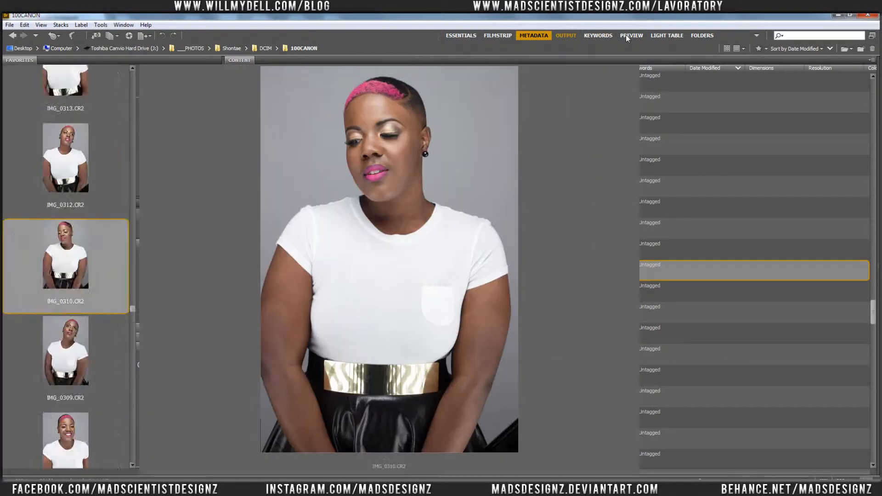
In the Preview workspace, select the photos from IMG_0260.CR2 through IMG_0242.CR2.
left_click(626, 34)
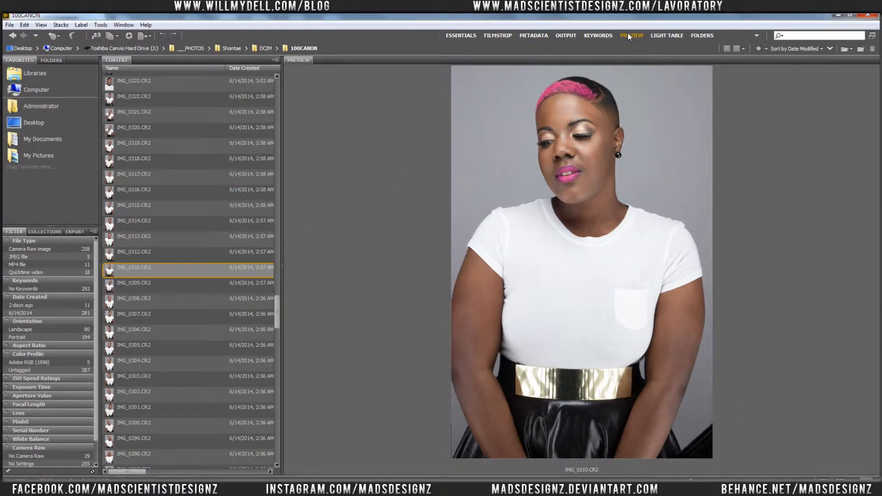
left_click_drag(278, 310, 281, 373)
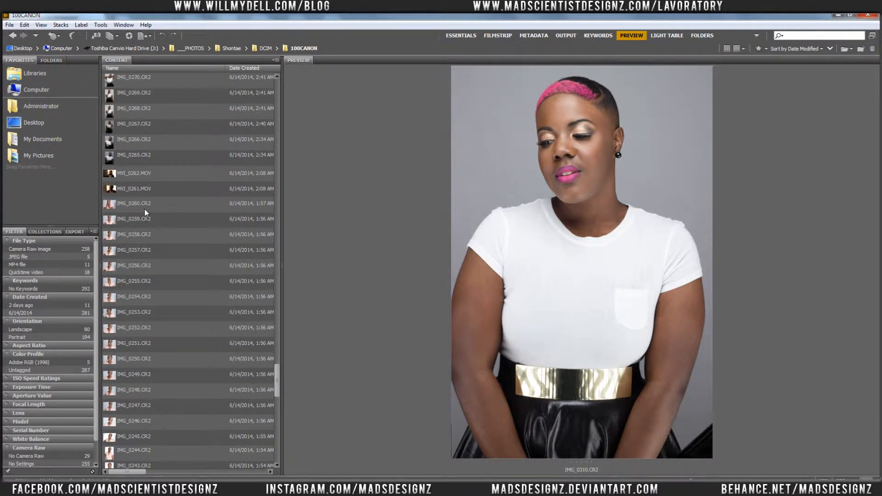
left_click(145, 208)
scroll(160, 268, "down", 4)
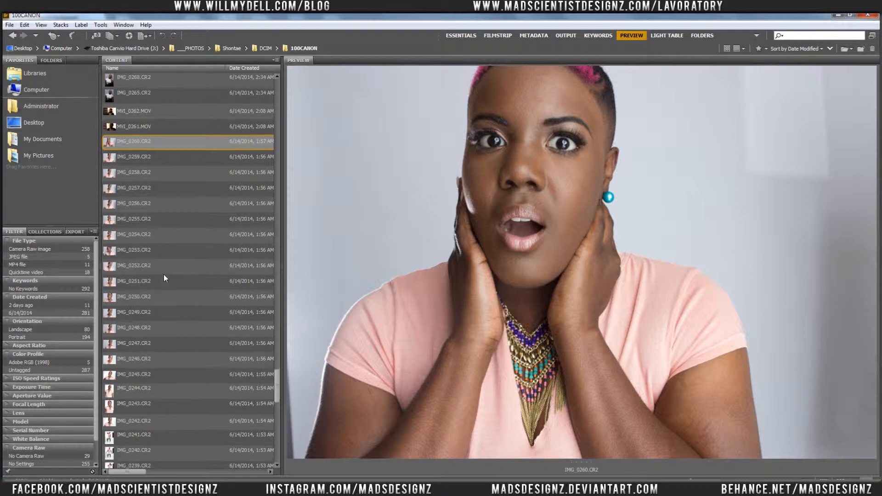
scroll(164, 279, "down", 1)
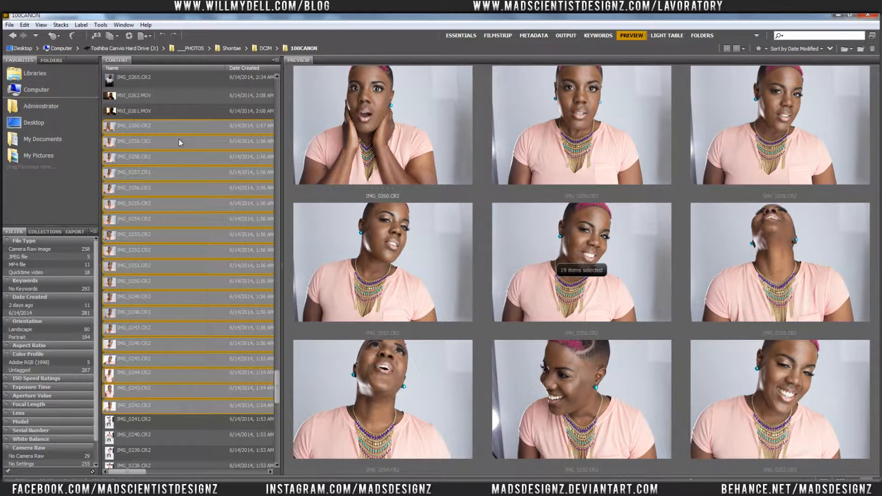
scroll(280, 388, "down", 2)
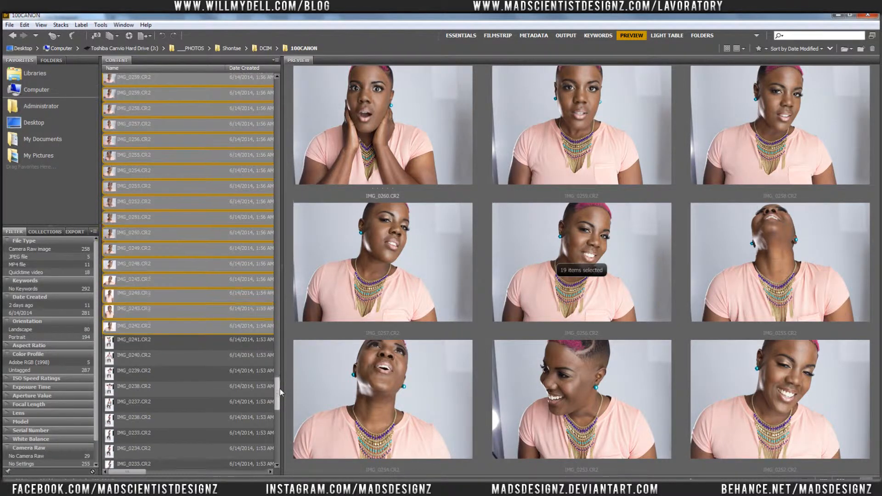
scroll(280, 388, "up", 2)
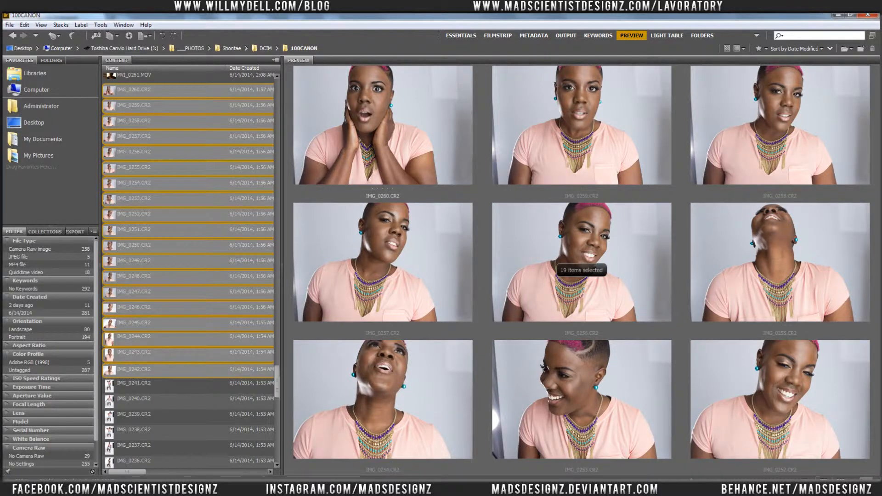
scroll(188, 271, "up", 5)
scroll(188, 271, "down", 2)
scroll(185, 239, "down", 3)
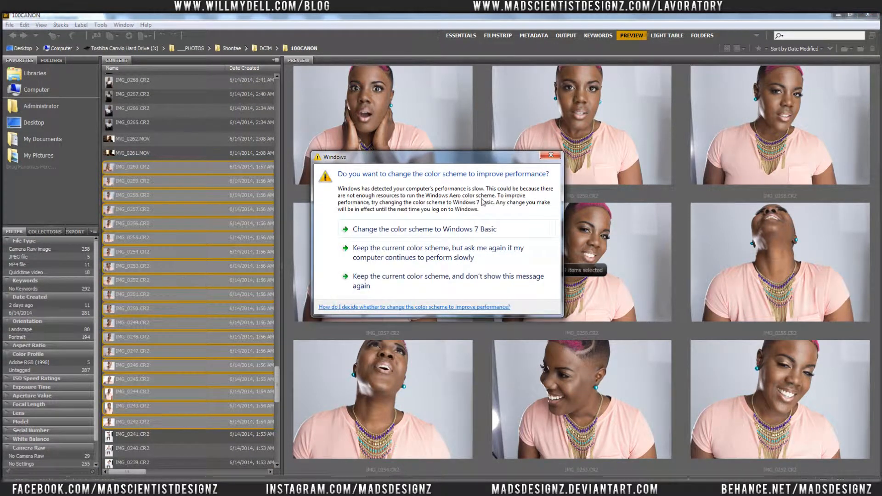
Dismiss the color scheme prompt, and show the Output workspace with its Appearance and Create Gallery settings collapsed.
left_click(549, 156)
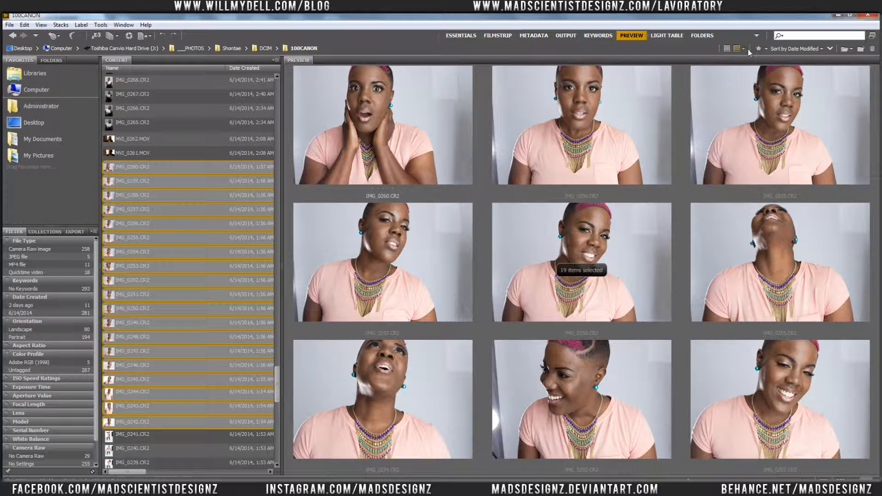
left_click(628, 36)
left_click(568, 36)
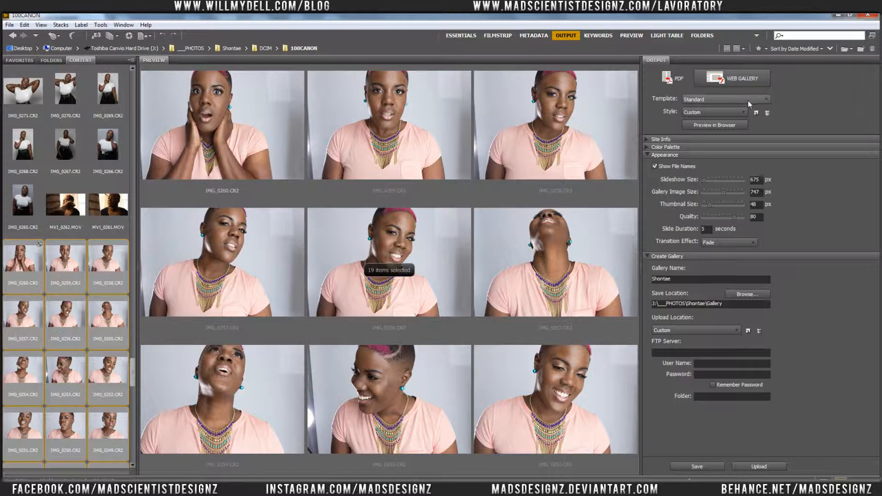
left_click(648, 155)
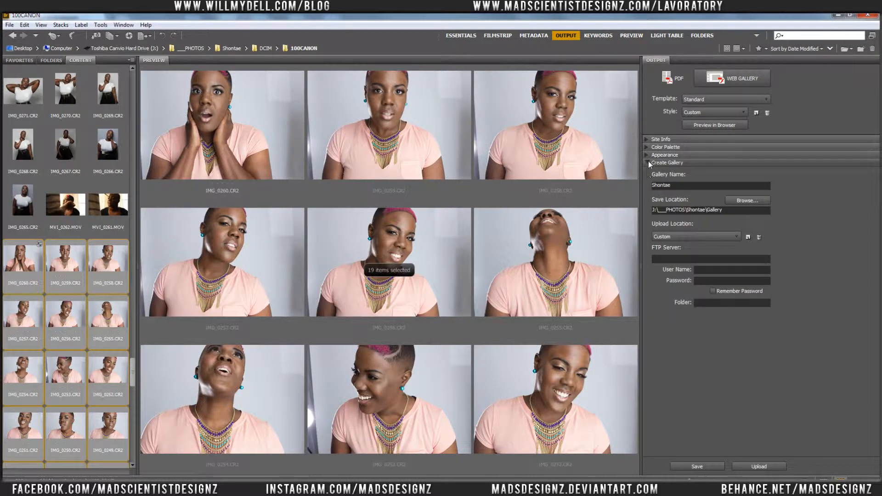
left_click(649, 161)
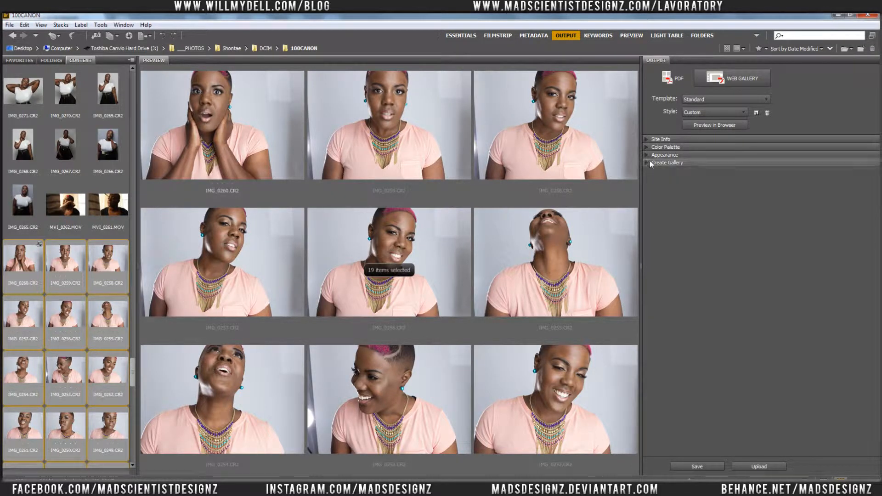
Choose the Standard template and the Medium Thumbnail style for the web gallery.
left_click(751, 96)
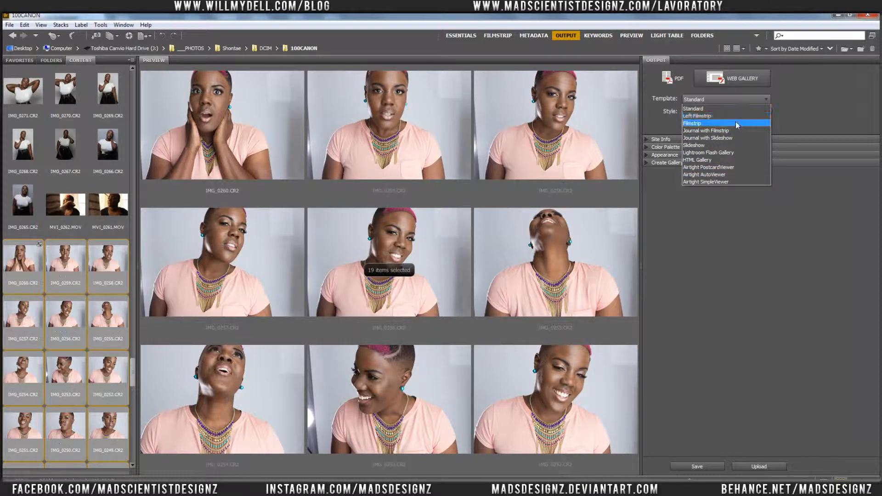
left_click(756, 98)
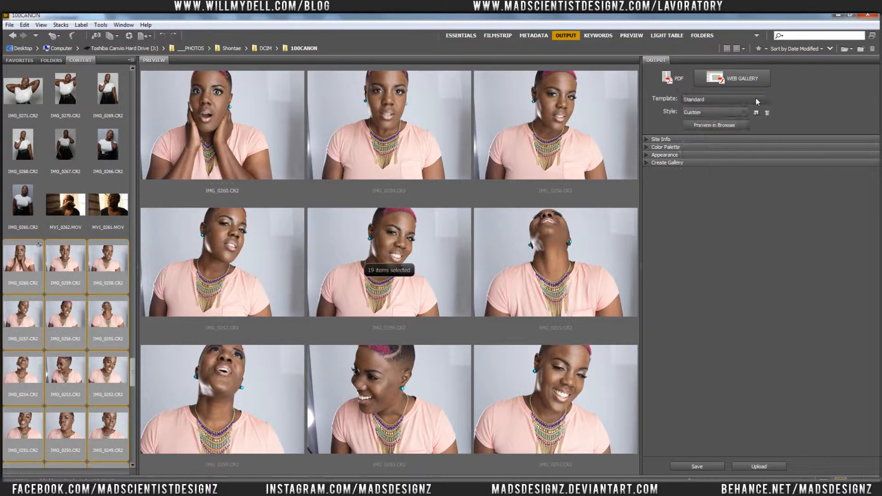
left_click(756, 99)
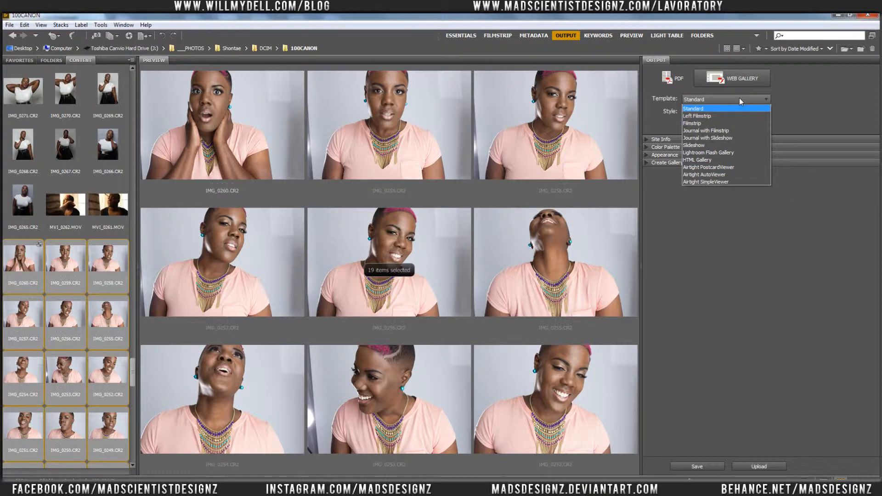
left_click(740, 98)
left_click(741, 98)
left_click(720, 109)
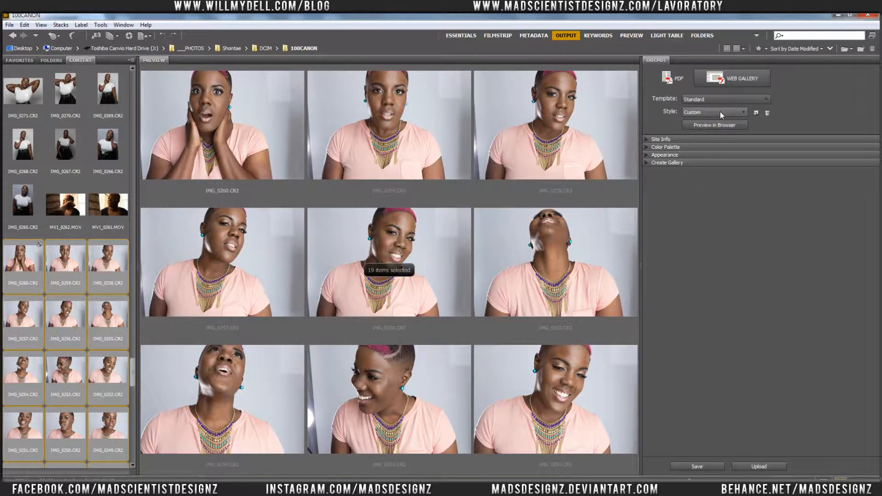
left_click(720, 113)
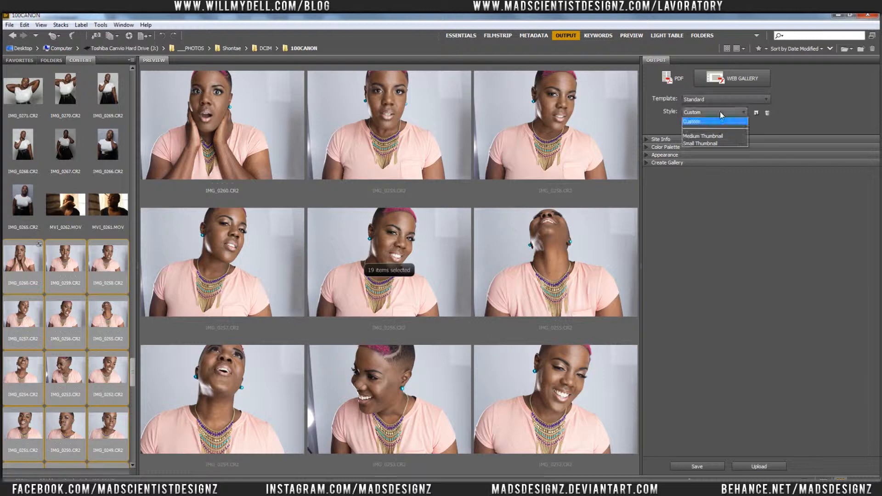
left_click(705, 136)
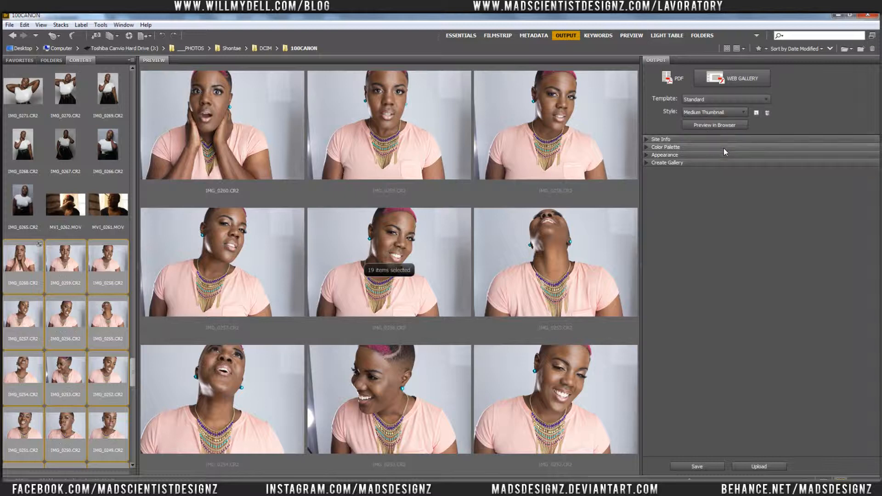
Preview the web gallery in the browser and view its second, fourth and sixth photos enlarged.
left_click(710, 125)
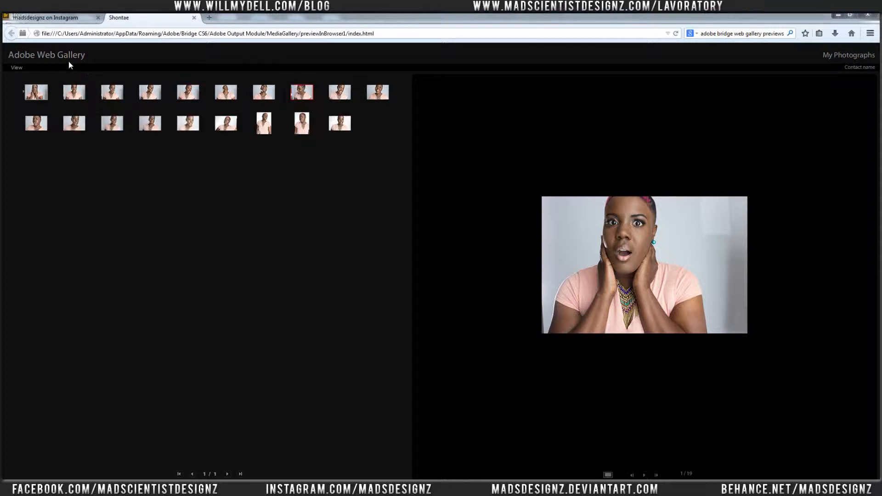
left_click(79, 94)
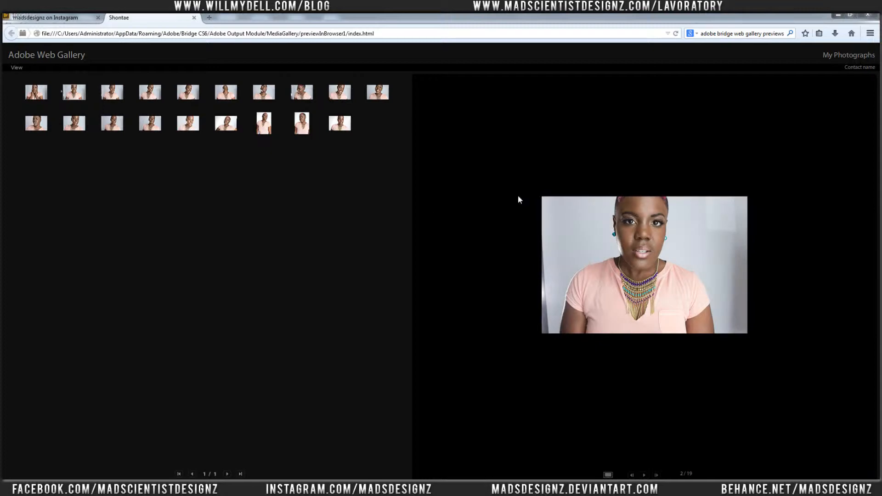
left_click(154, 95)
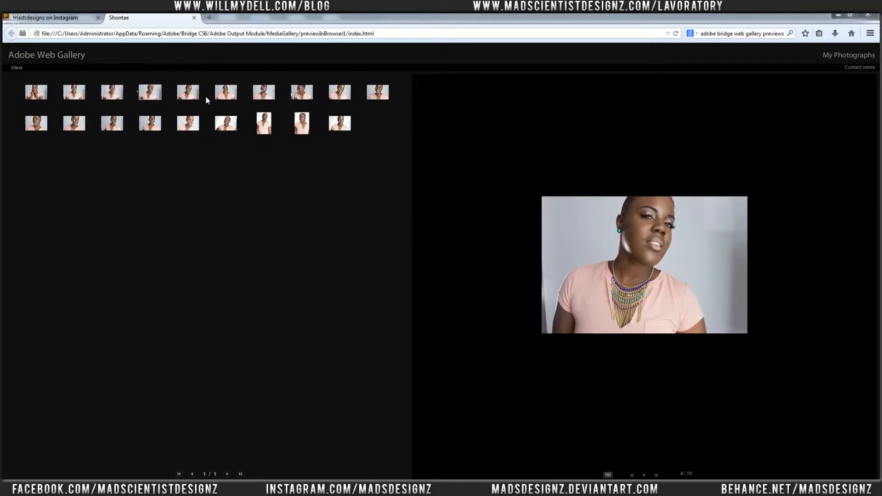
left_click(226, 96)
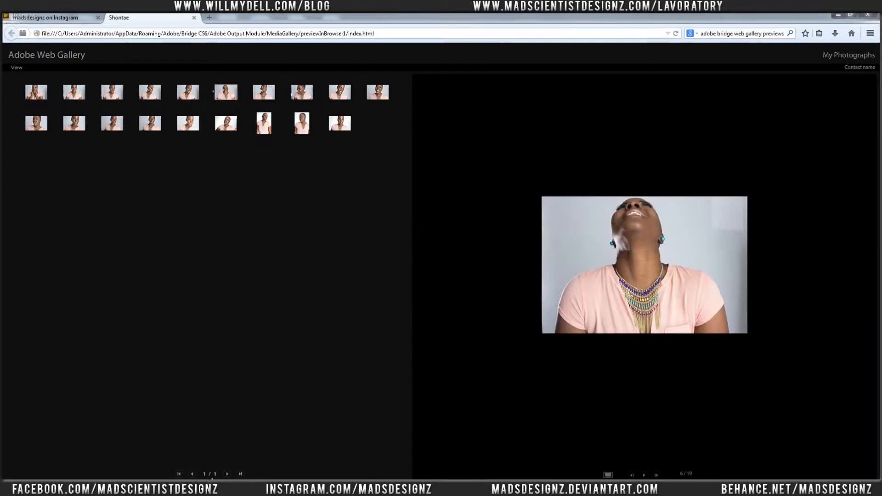
Show the previewed web gallery as a slideshow, play it, and advance to the eighth photo.
left_click(609, 475)
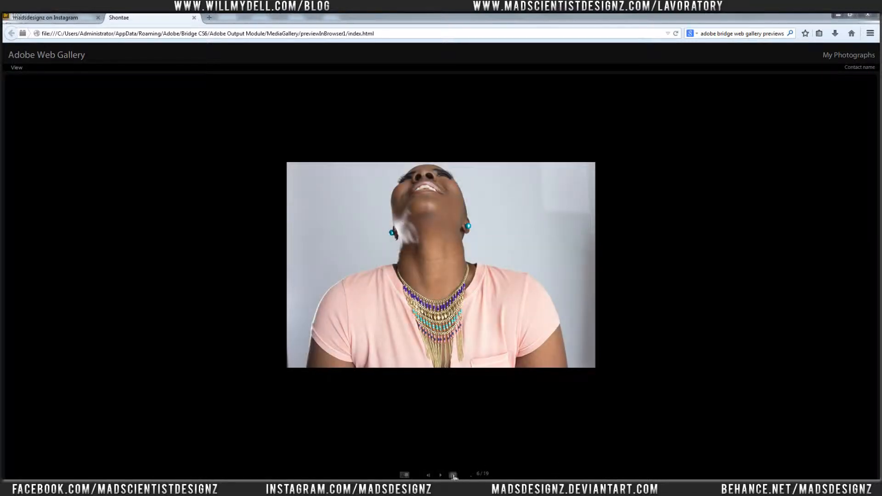
left_click(444, 476)
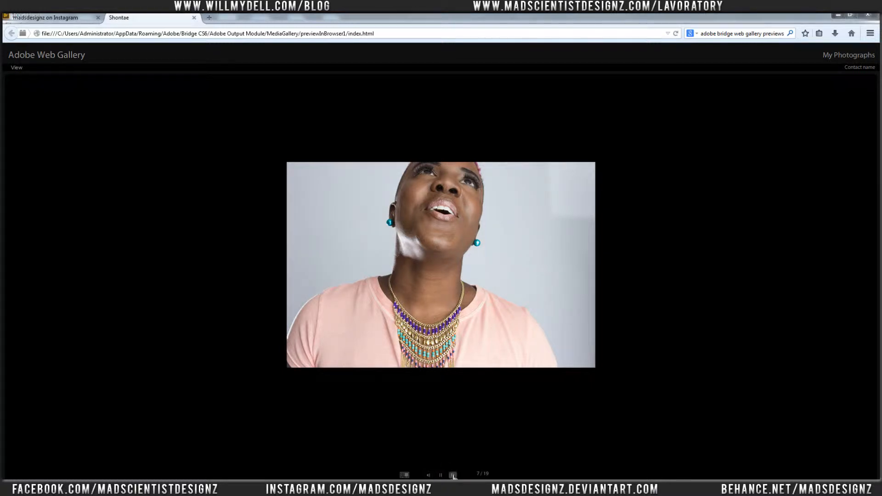
left_click(453, 475)
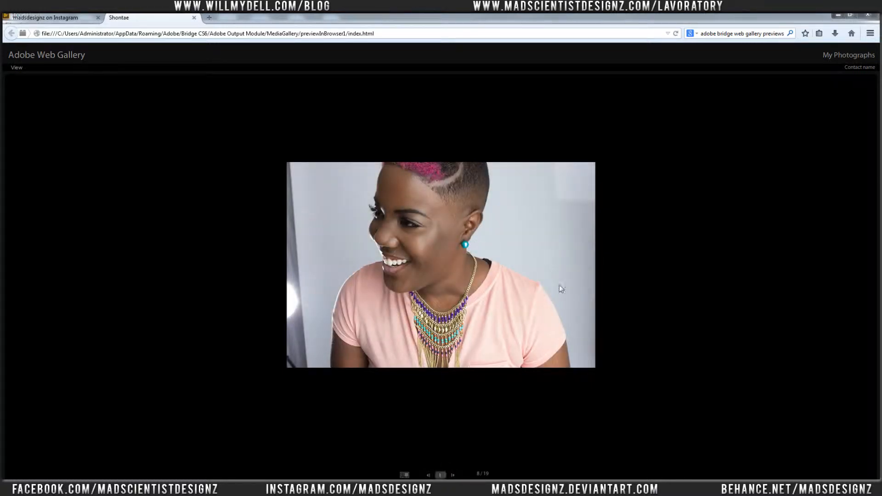
Switch the previewed web gallery between its Gallery, Slideshow and About this Gallery views, ending in Gallery view.
left_click(24, 79)
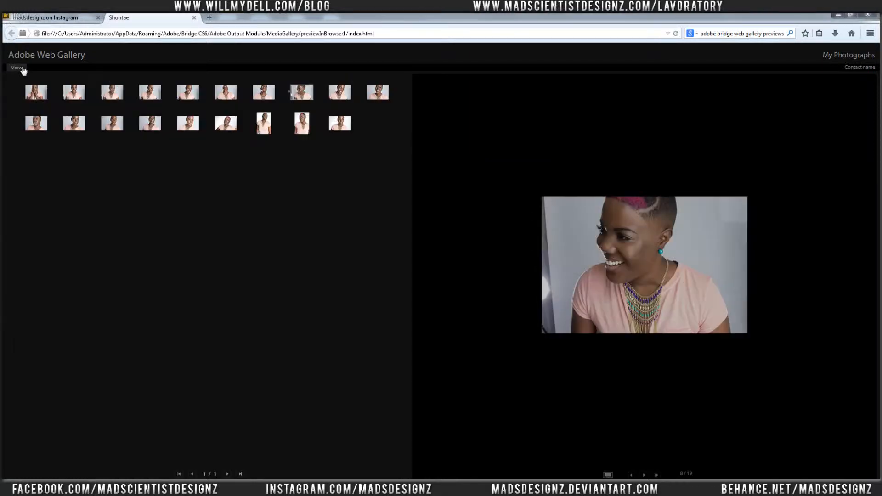
left_click(27, 89)
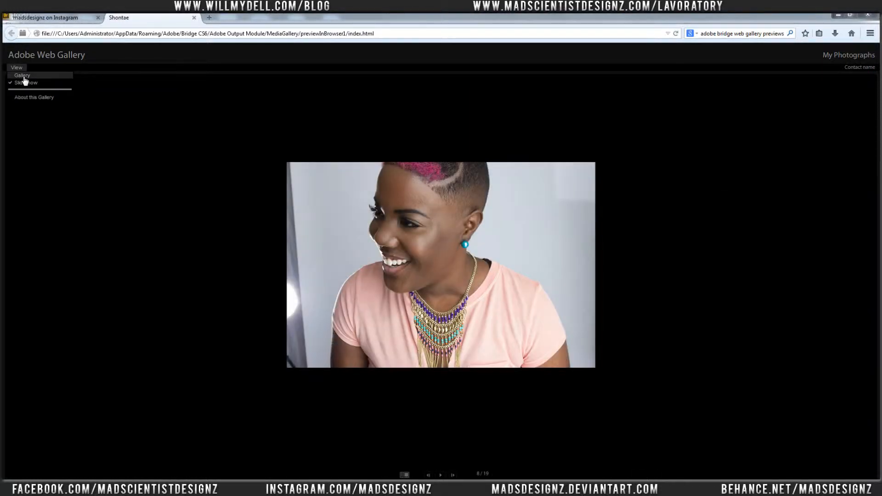
left_click(23, 75)
left_click(27, 85)
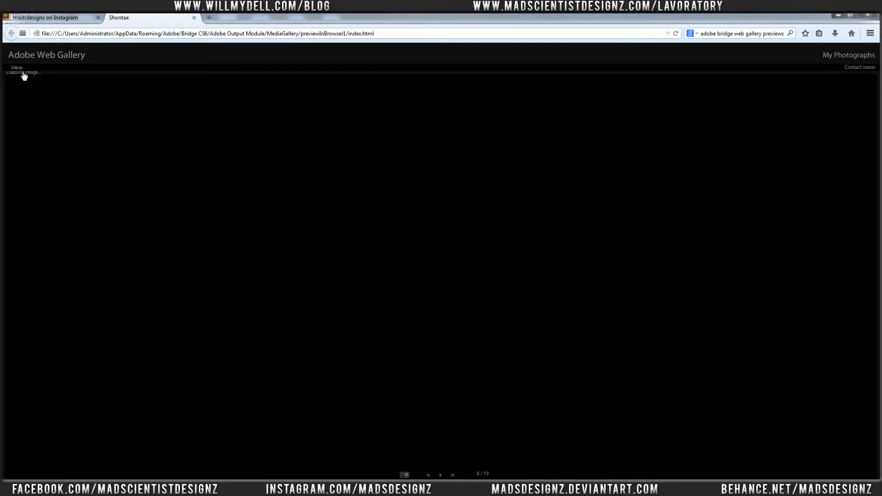
mouse_move(22, 69)
left_click(31, 97)
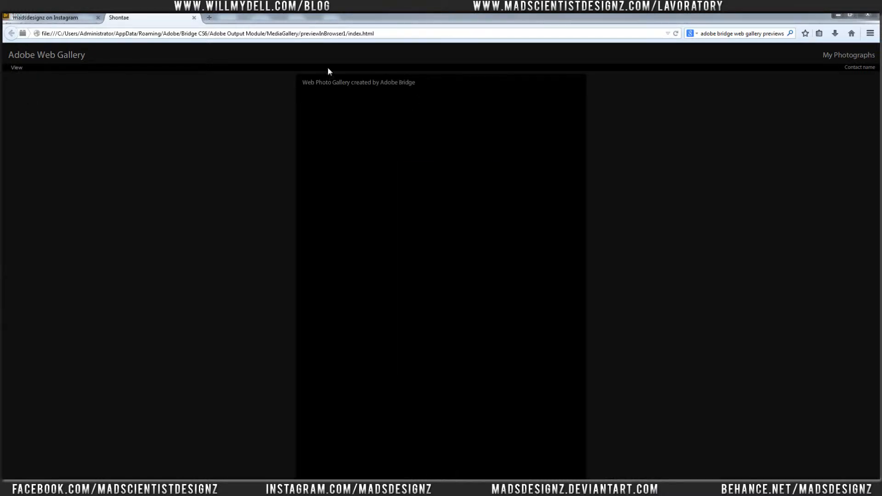
left_click(28, 77)
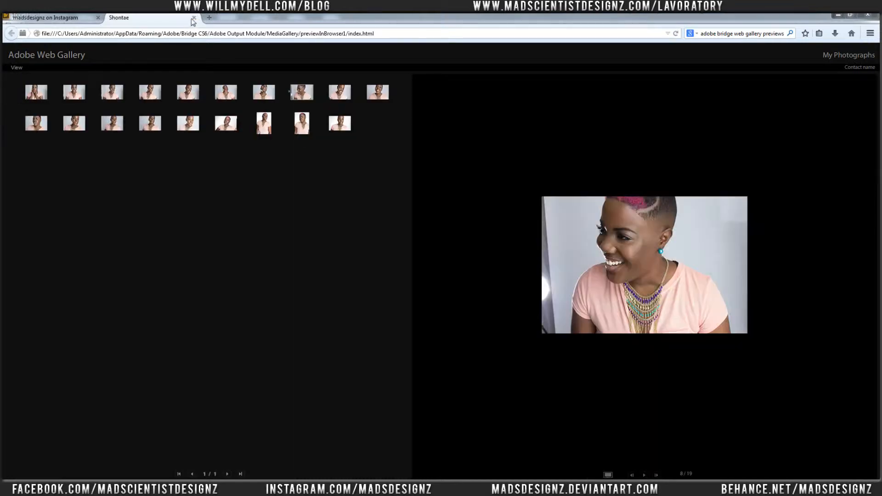
Return to Adobe Bridge and set the web gallery's title to the model's name in possessive form followed by "Photos".
left_click(840, 17)
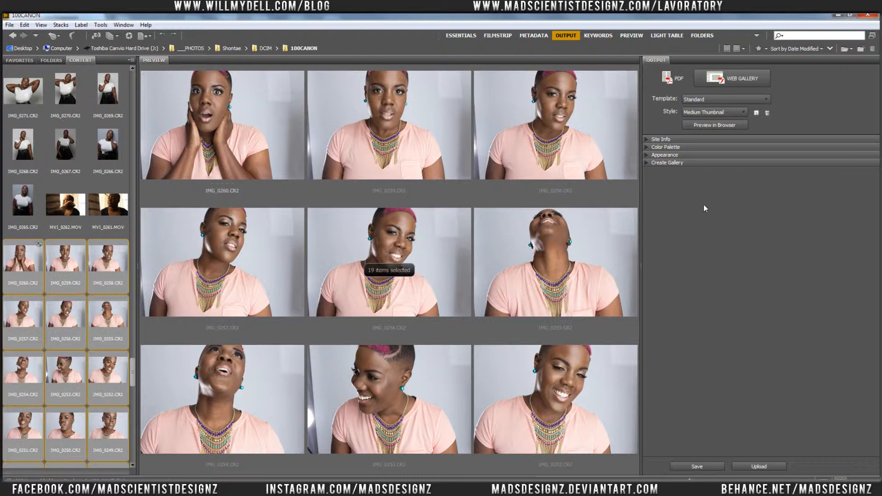
left_click(646, 139)
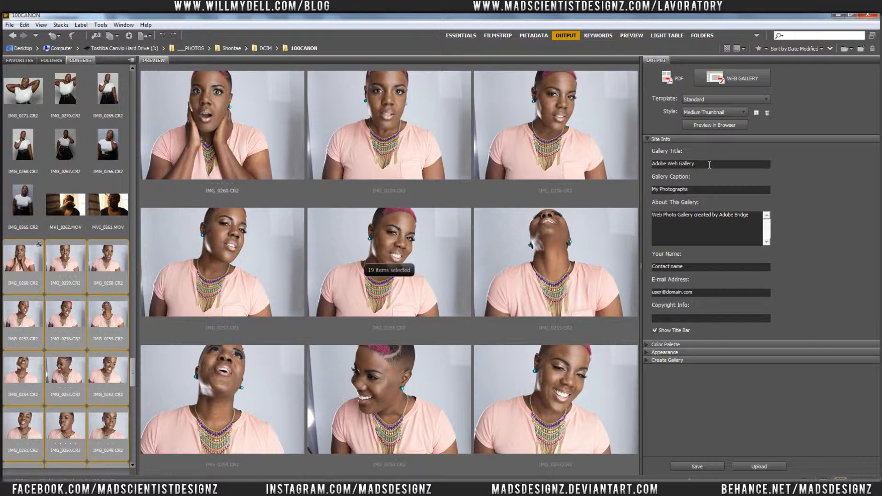
left_click_drag(710, 170, 645, 172)
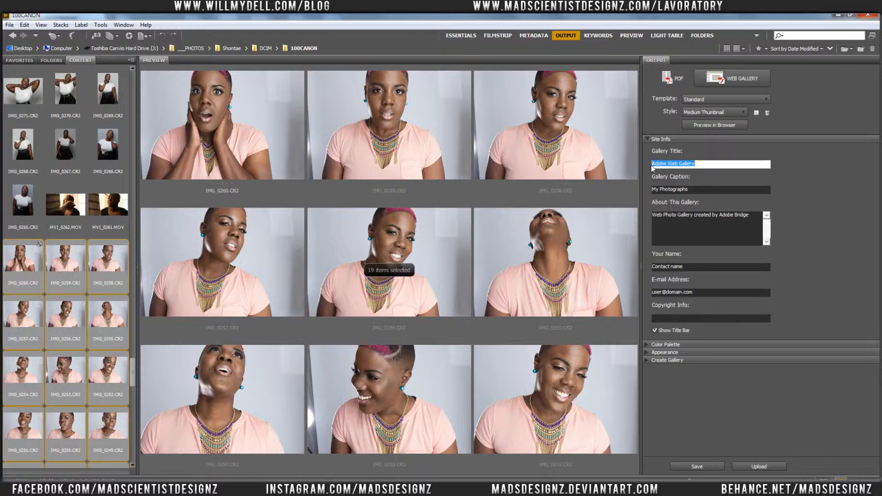
type("Shontae's Photos")
Review the gallery's caption, description, contact name, e-mail and copyright fields, and collapse the Site Info settings.
left_click_drag(691, 190, 666, 191)
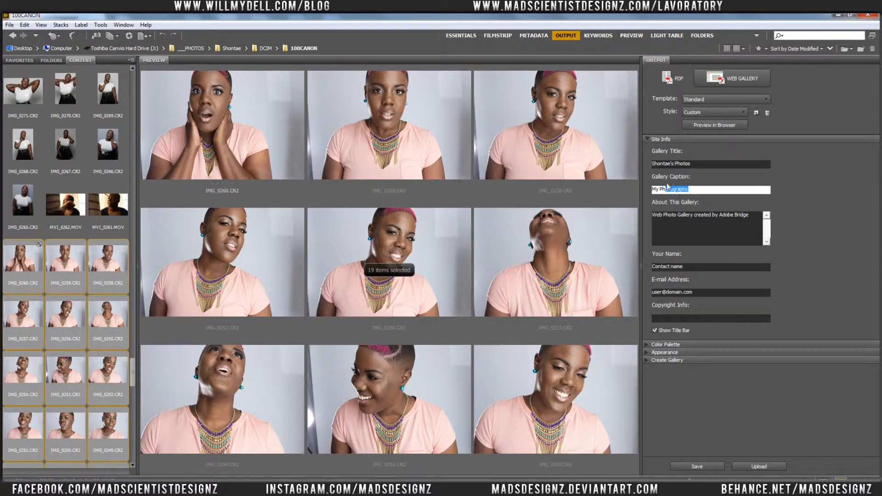
left_click(692, 238)
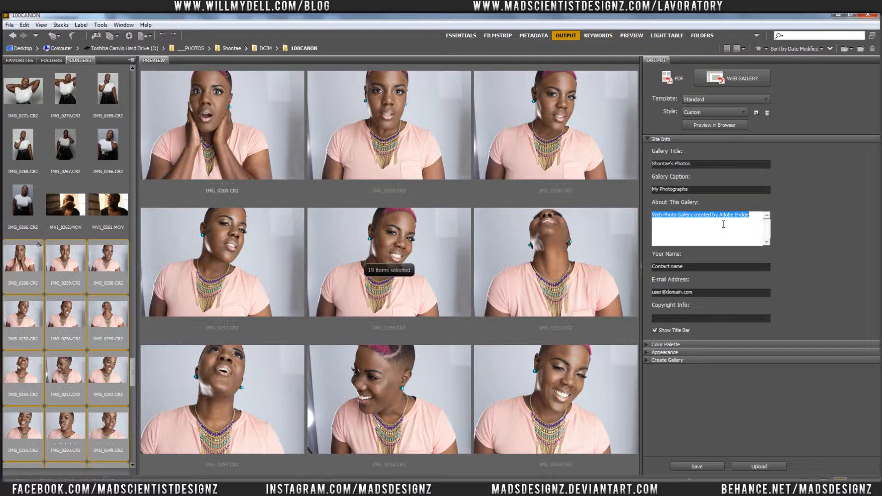
left_click(693, 267)
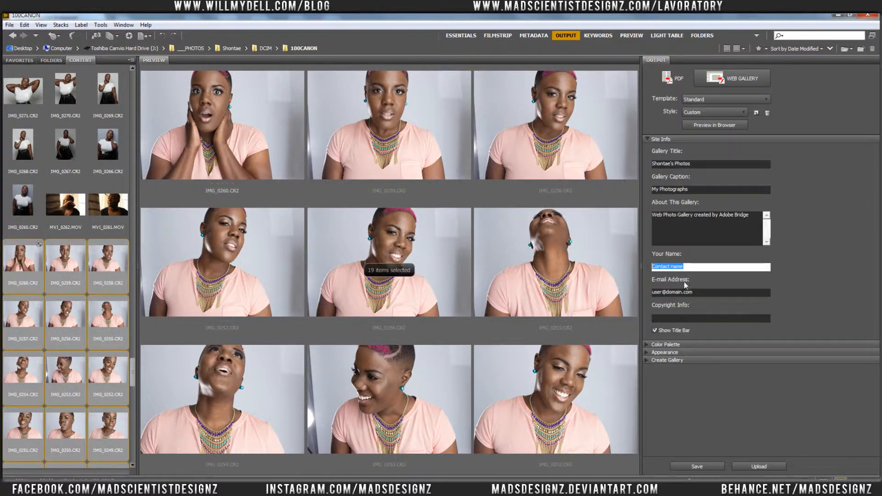
key("Tab")
left_click(685, 318)
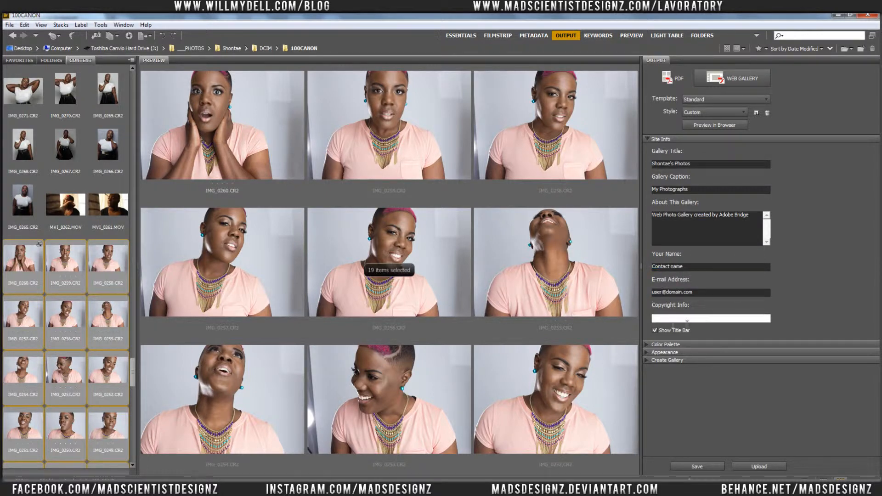
left_click(648, 139)
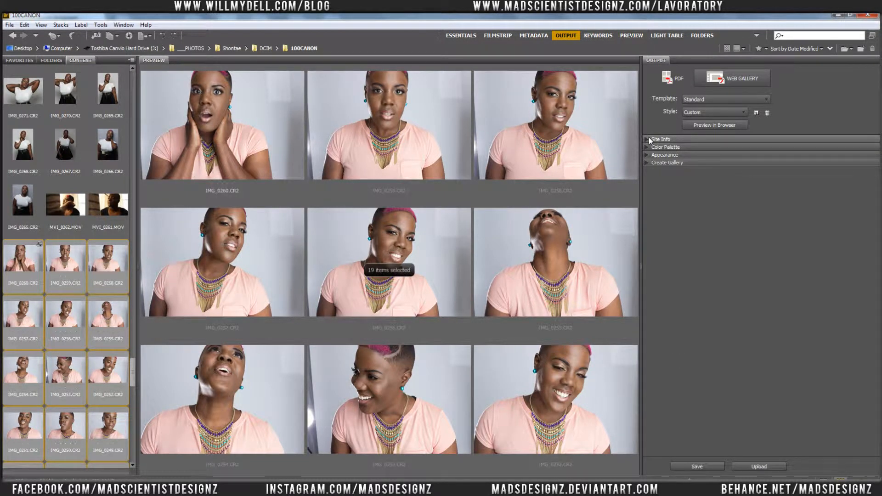
Examine the gallery's Color Palette settings, dismissing the color scheme prompt and closing the loupe over the preview photos.
left_click(647, 147)
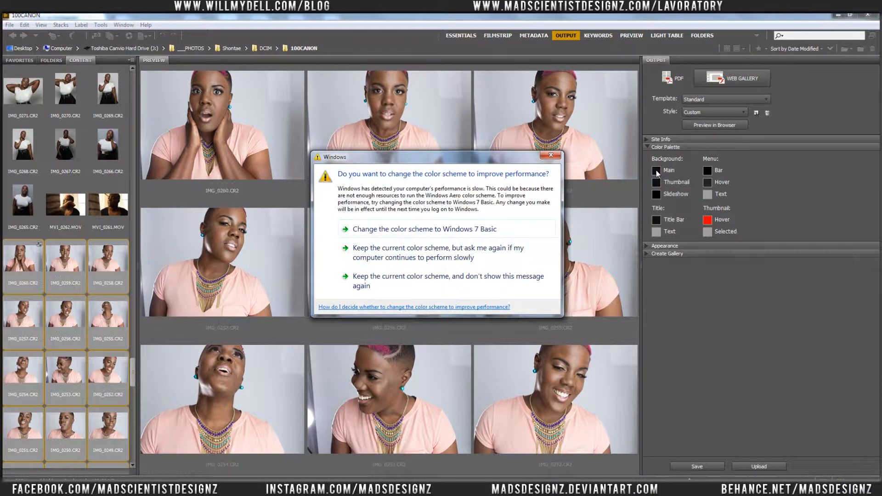
left_click(557, 153)
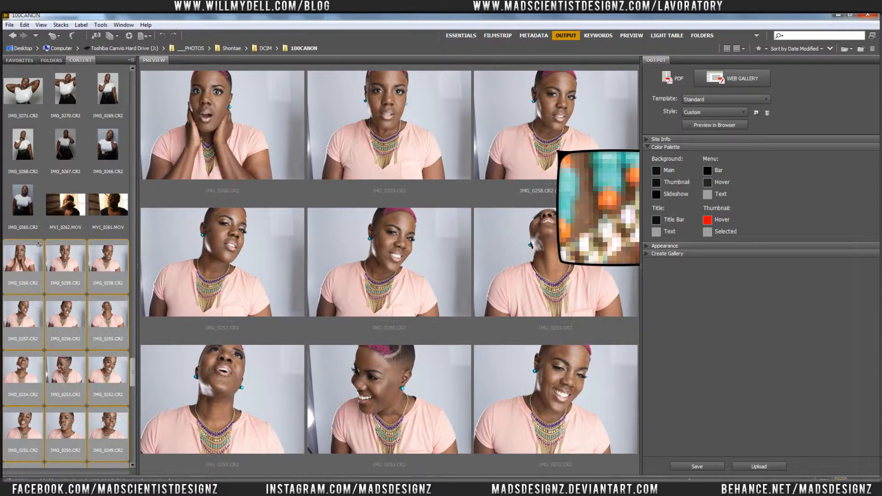
left_click_drag(574, 161, 505, 146)
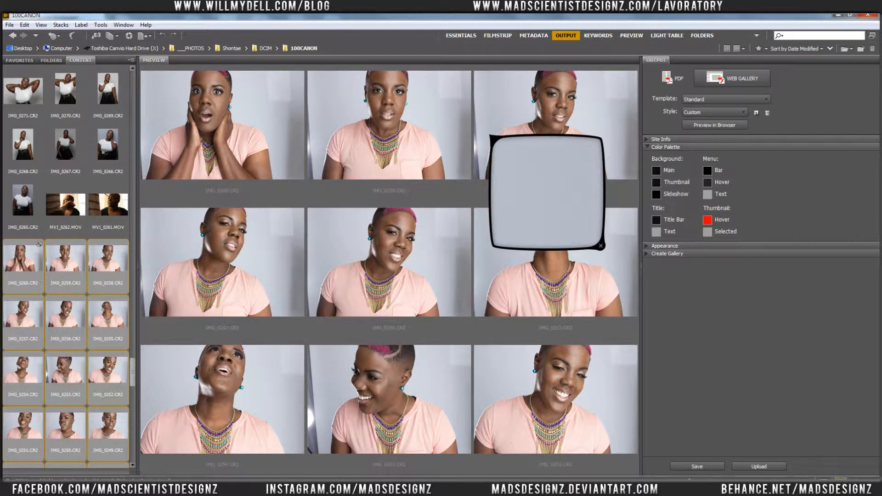
left_click(602, 248)
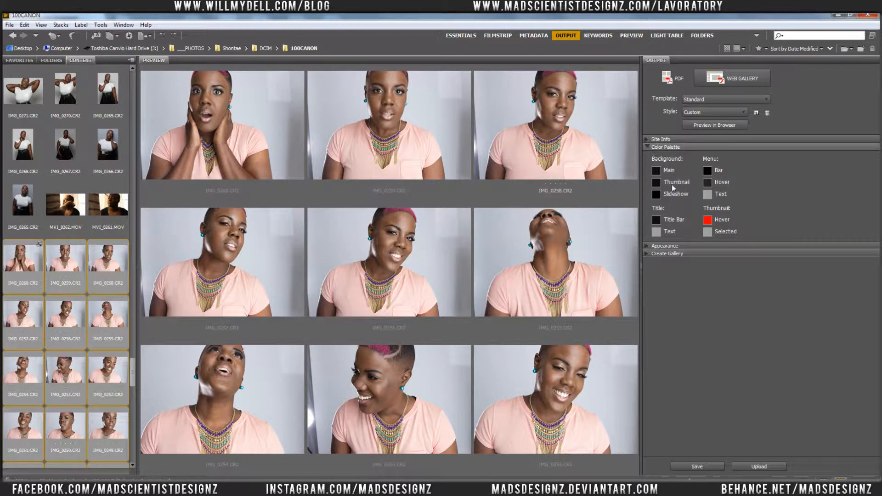
left_click(646, 146)
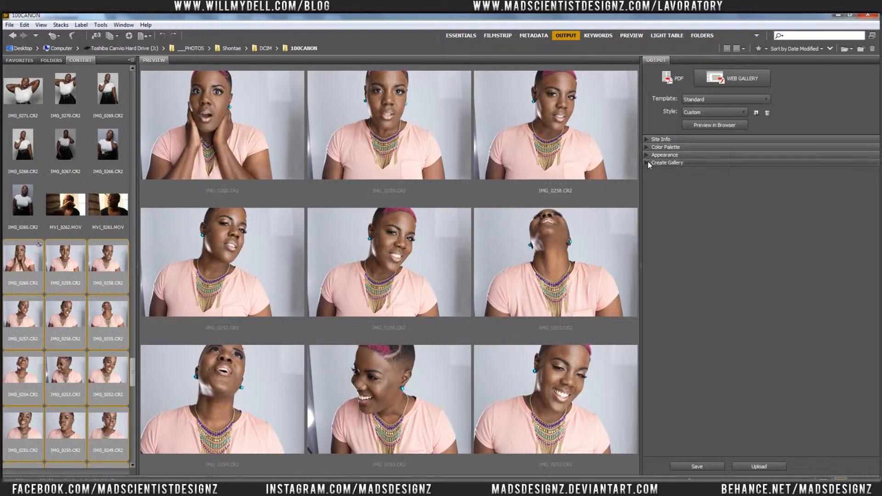
Show the Create Gallery settings and look through the computer's drives for a save location, leaving the folder chooser without a choice.
left_click(648, 162)
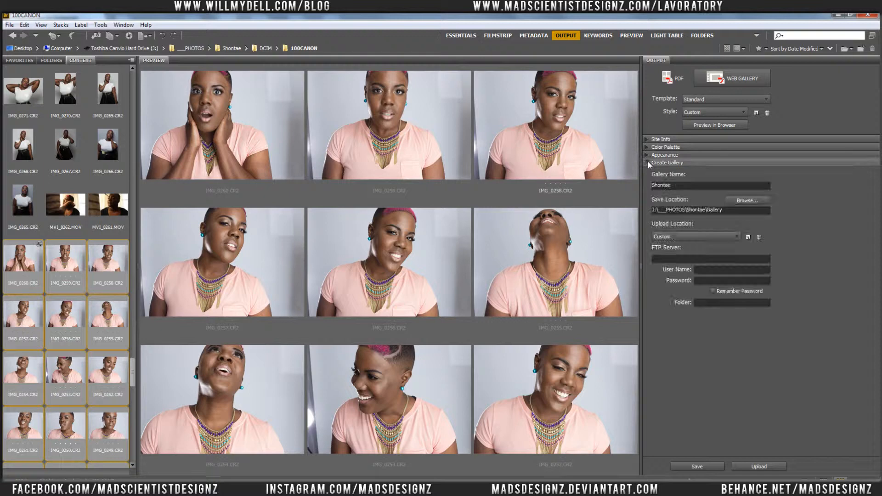
double_click(675, 186)
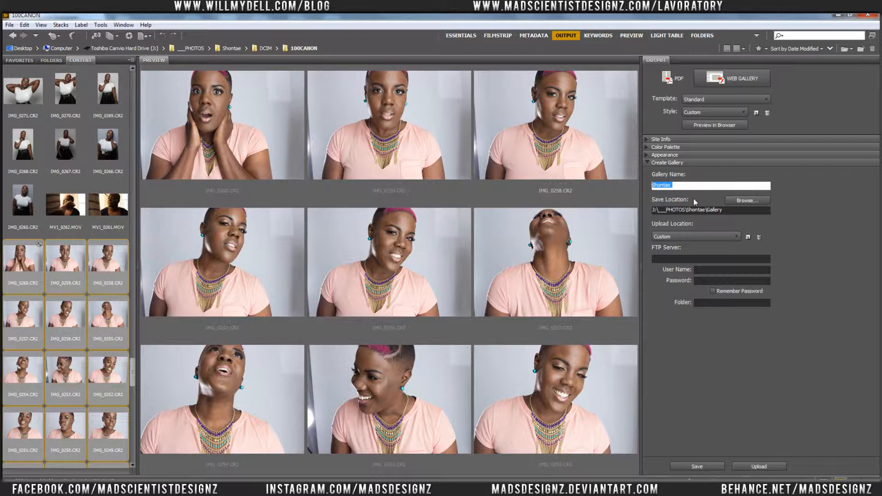
left_click(744, 200)
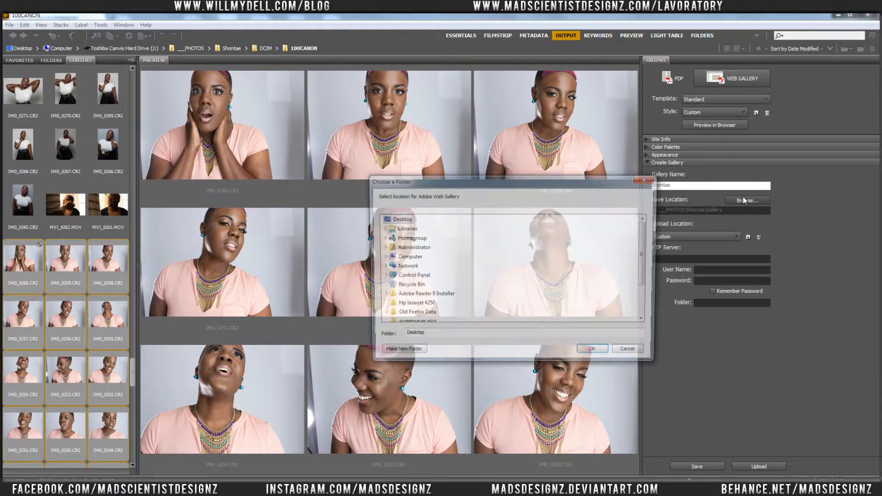
left_click(382, 258)
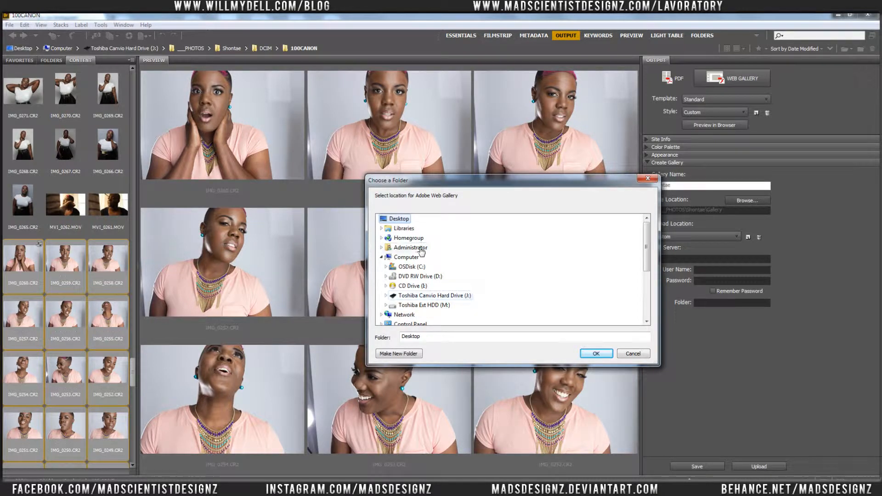
left_click(632, 353)
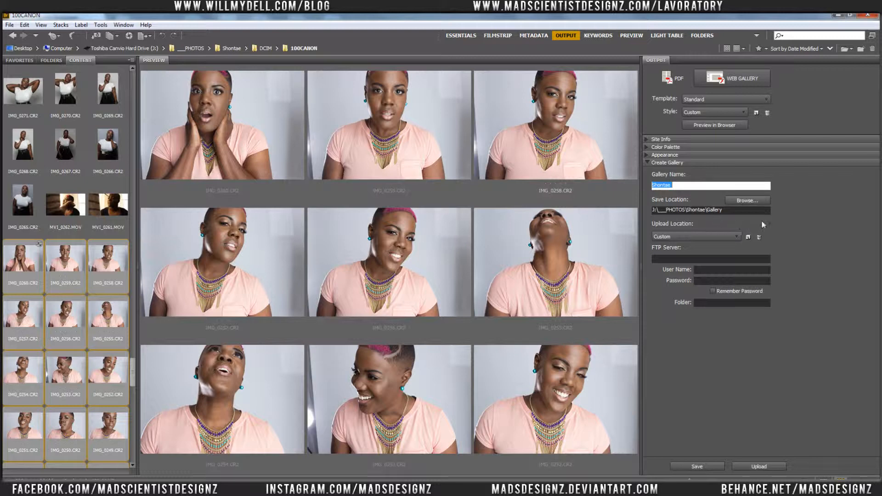
Review the FTP server, user name, password and folder fields for uploading, and collapse the Create Gallery settings.
left_click(702, 260)
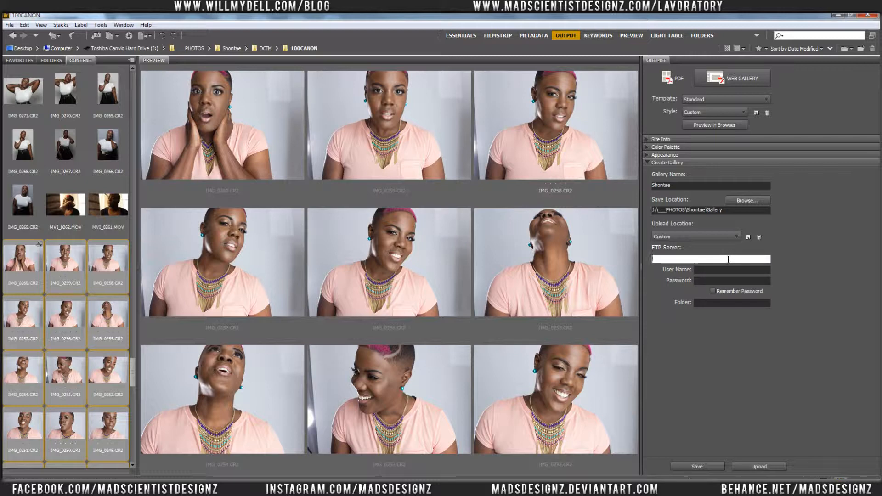
left_click(702, 272)
left_click(713, 282)
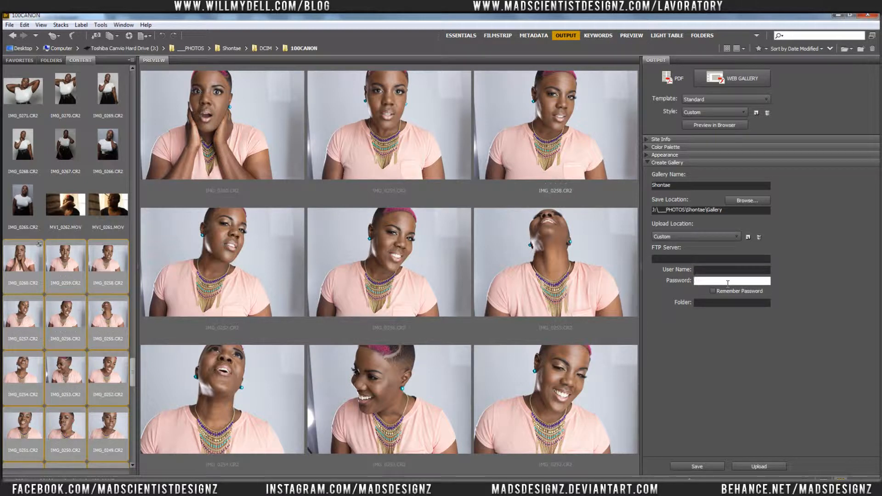
left_click(719, 304)
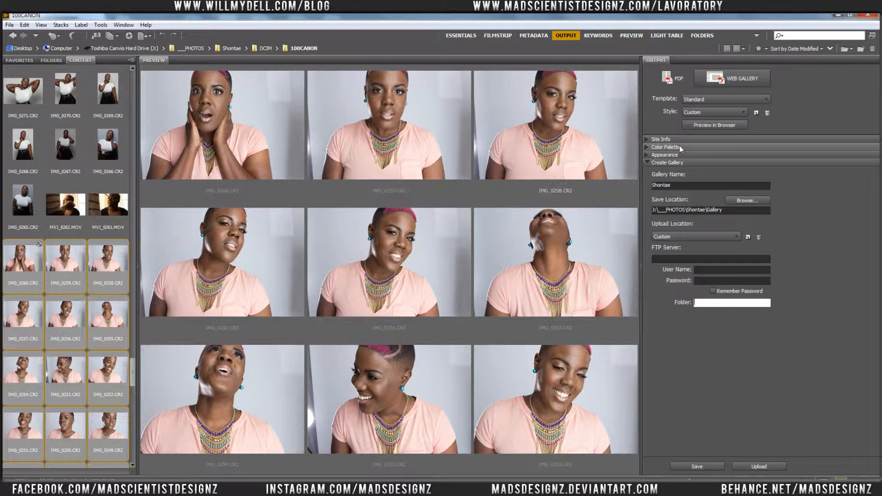
left_click(648, 162)
left_click(648, 162)
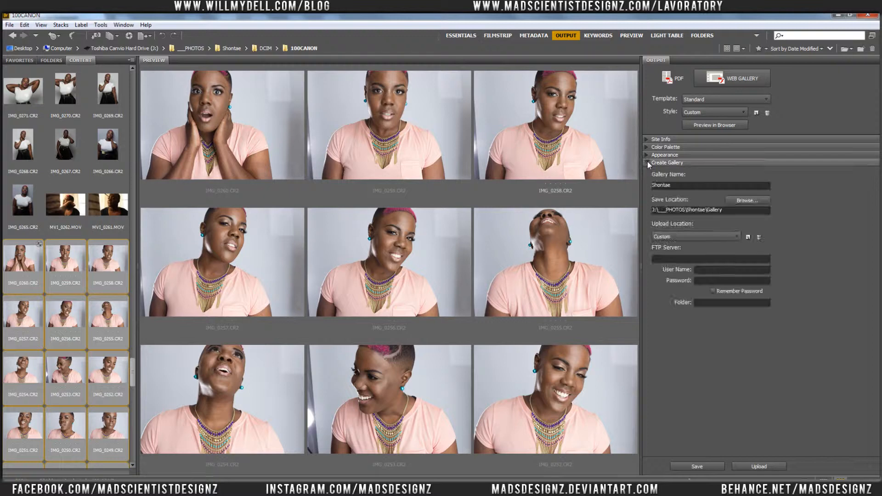
left_click(648, 162)
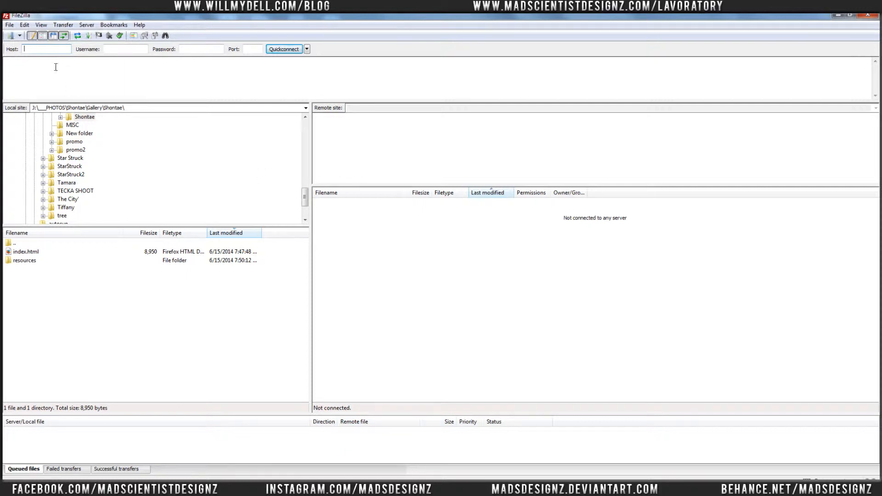
left_click(36, 49)
type("www.willmydell.com")
left_click(122, 50)
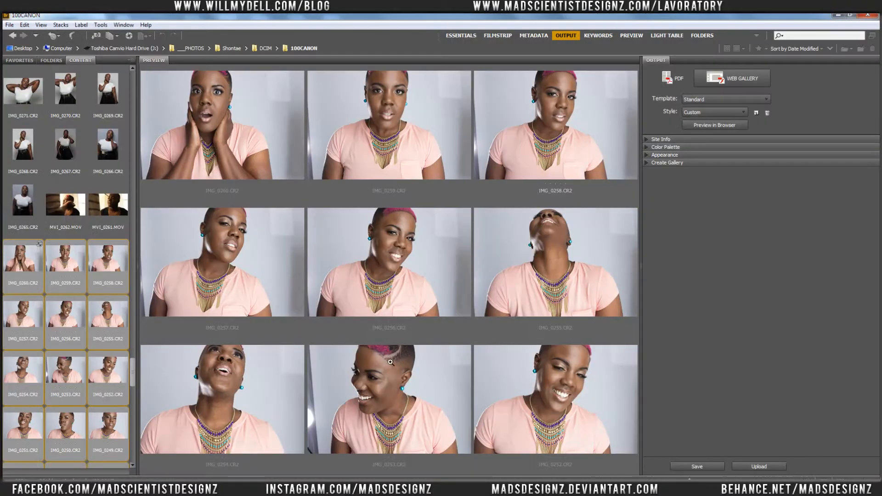
Append "Pics" to the existing gallery name in the Create Gallery settings.
left_click(646, 163)
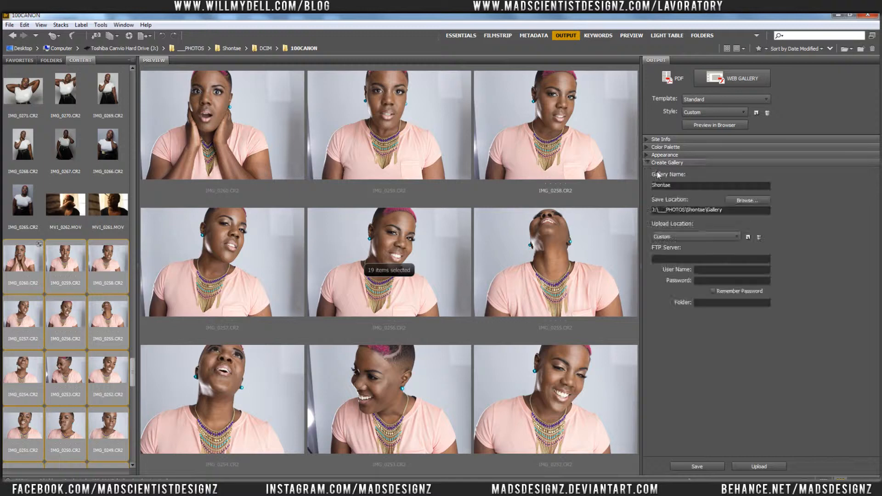
left_click(684, 189)
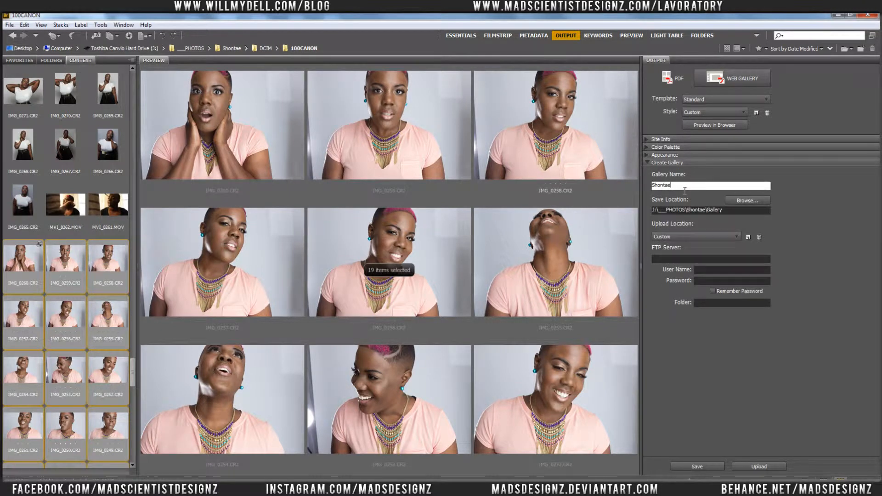
type("Pics")
Save the web gallery into a new TutorialPics folder created inside ___PHOTOS on the Toshiba Canvio drive (J:).
left_click(742, 201)
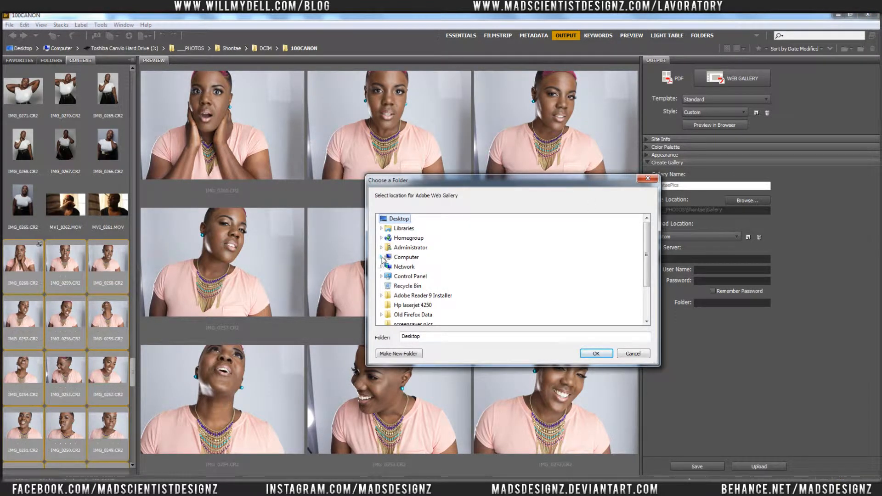
left_click(381, 257)
left_click(385, 296)
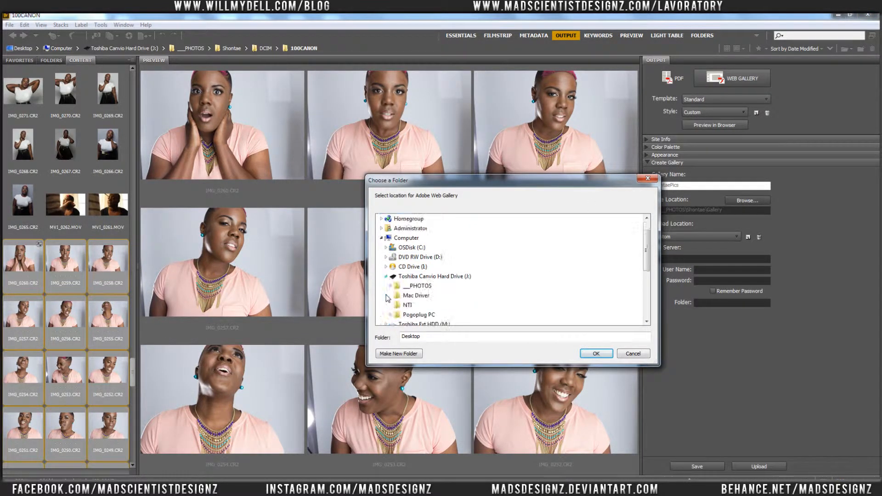
left_click(418, 286)
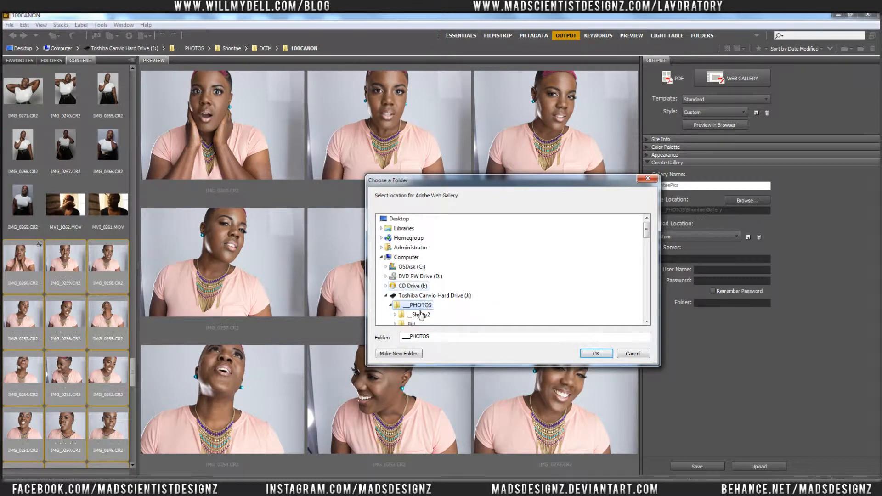
left_click(409, 354)
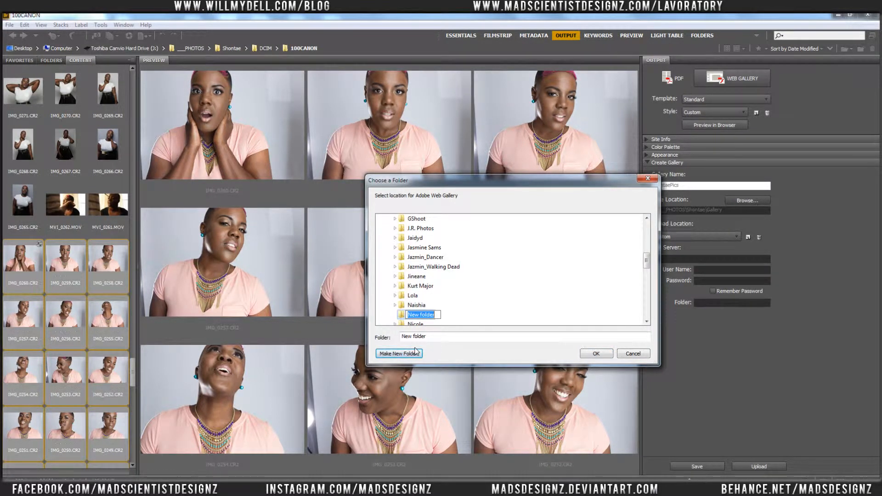
type("TutorialPics")
key("Return")
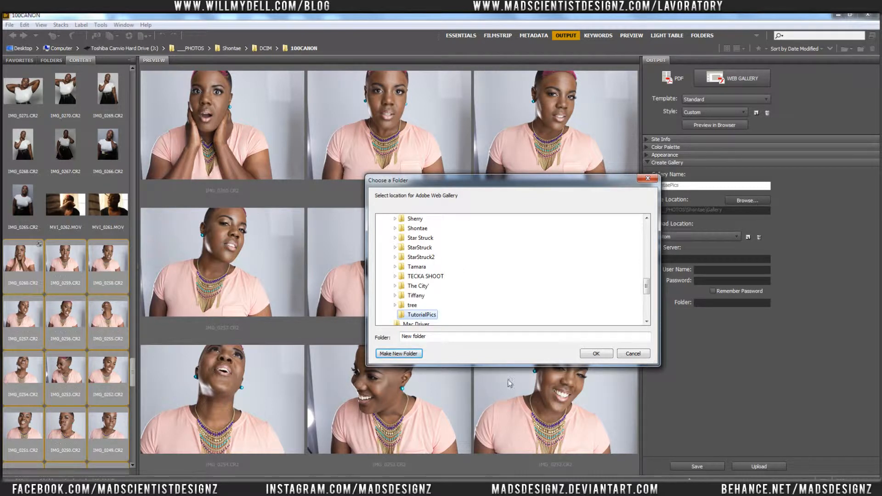
left_click(589, 353)
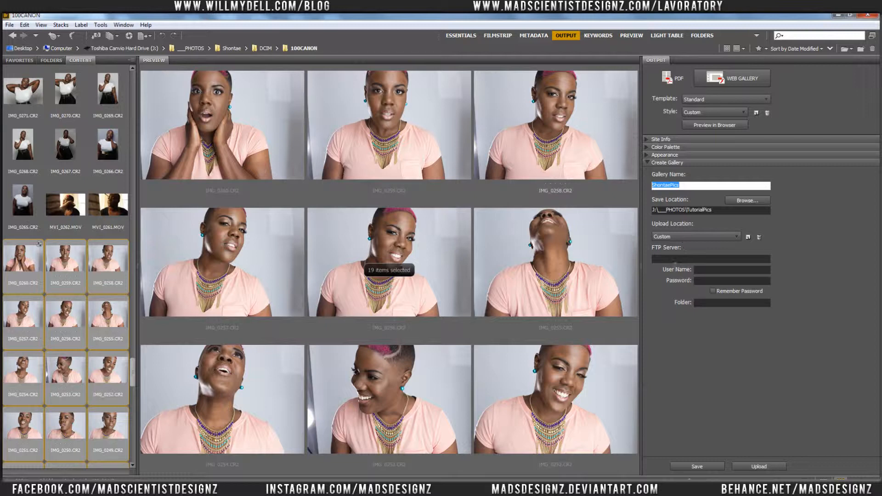
left_click(712, 467)
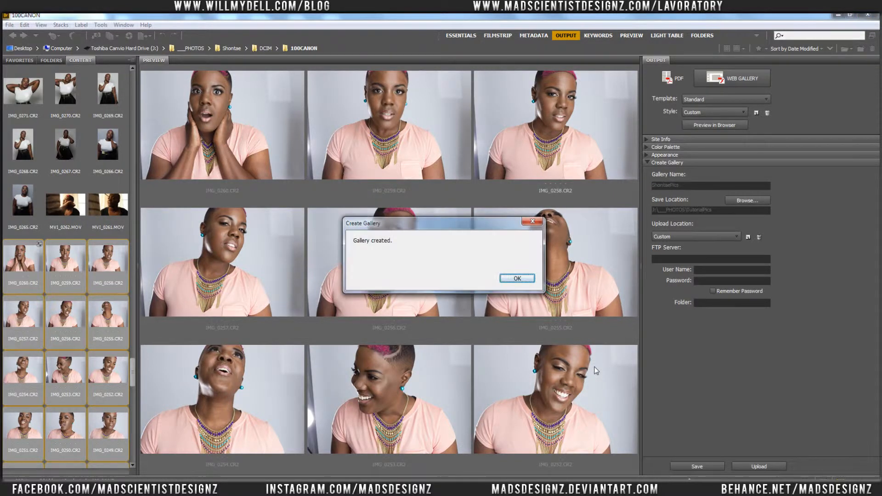
left_click(514, 278)
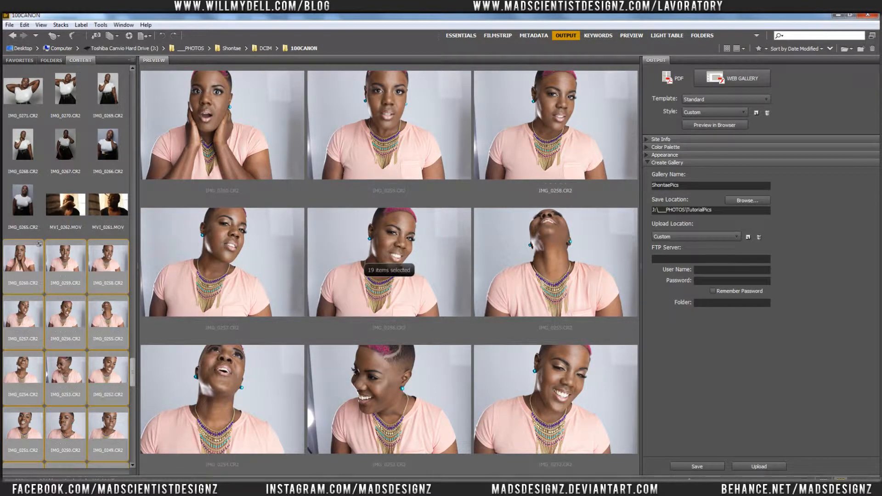
Switch to FileZilla and browse the local site to the ___PHOTOS folder on drive J: to locate the TutorialPics folder.
left_click(172, 484)
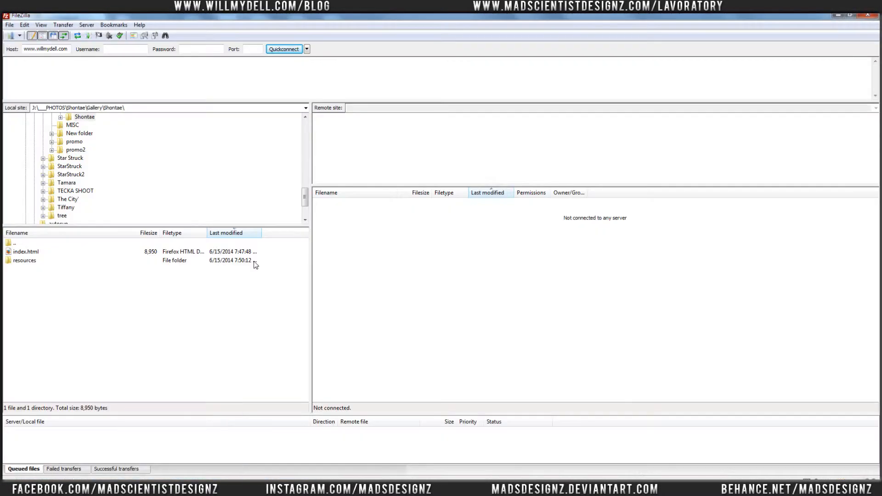
left_click_drag(305, 197, 273, 160)
right_click(273, 160)
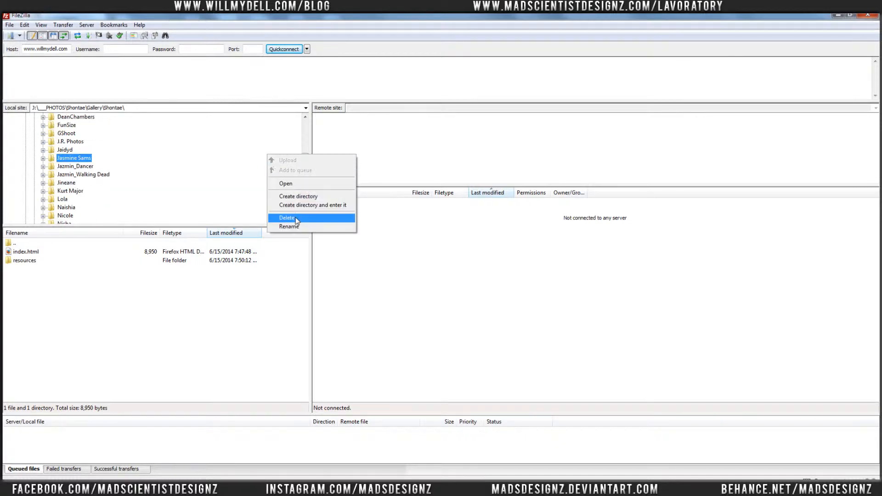
left_click(298, 141)
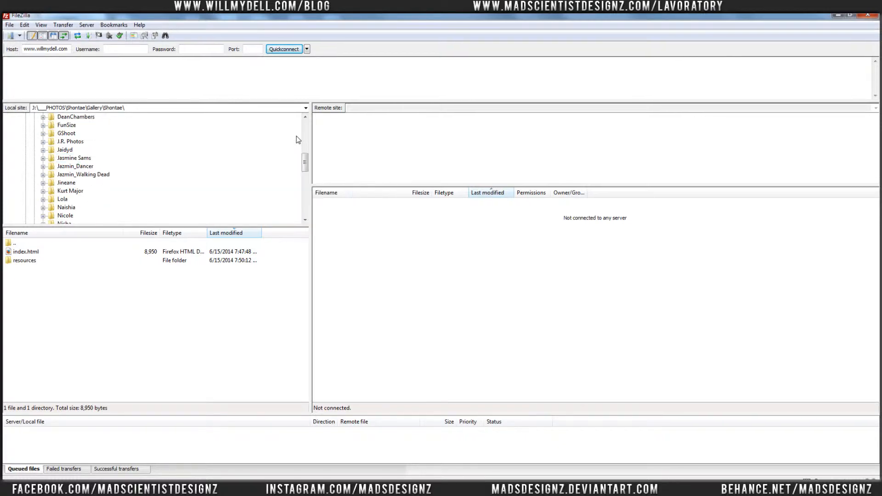
scroll(308, 182, "up", 6)
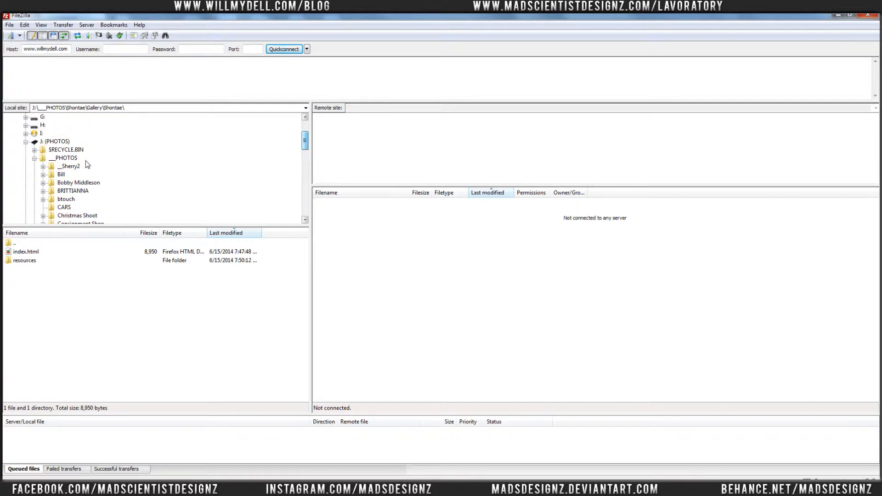
left_click(66, 159)
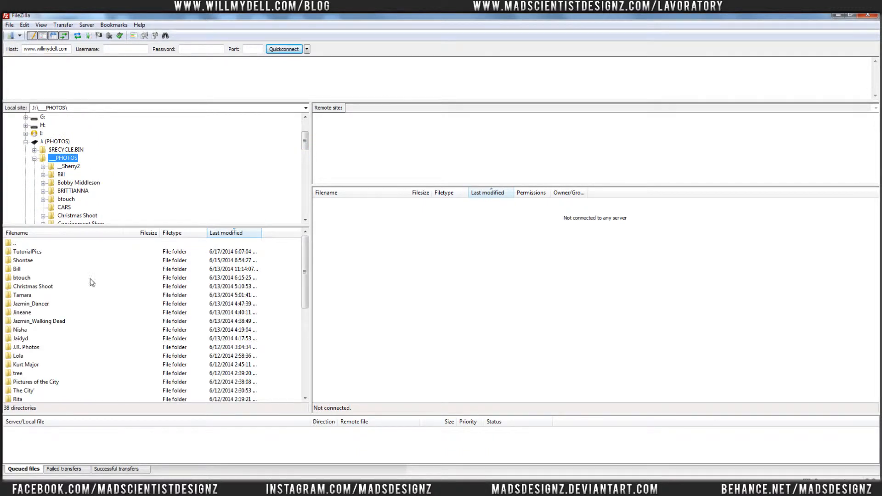
left_click(26, 143)
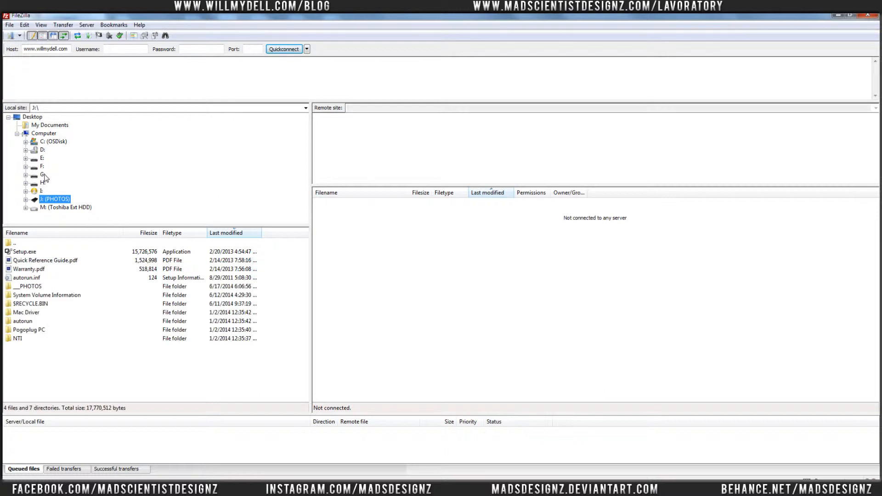
left_click(26, 200)
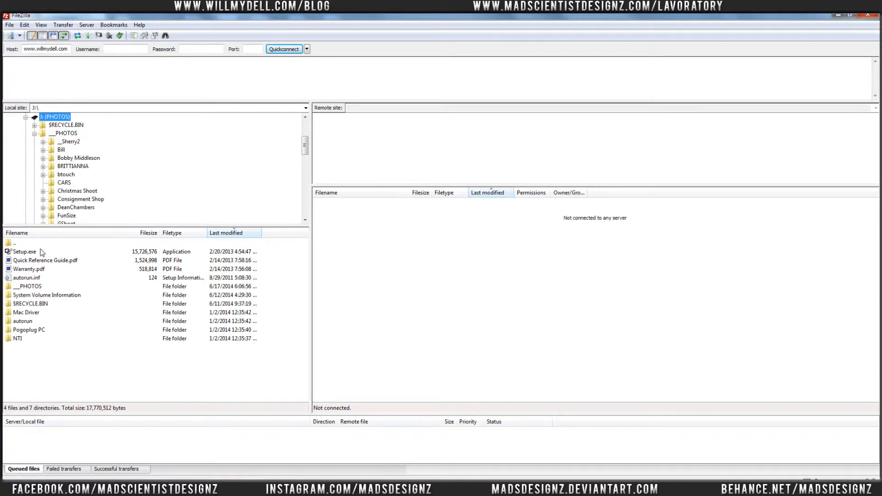
double_click(22, 287)
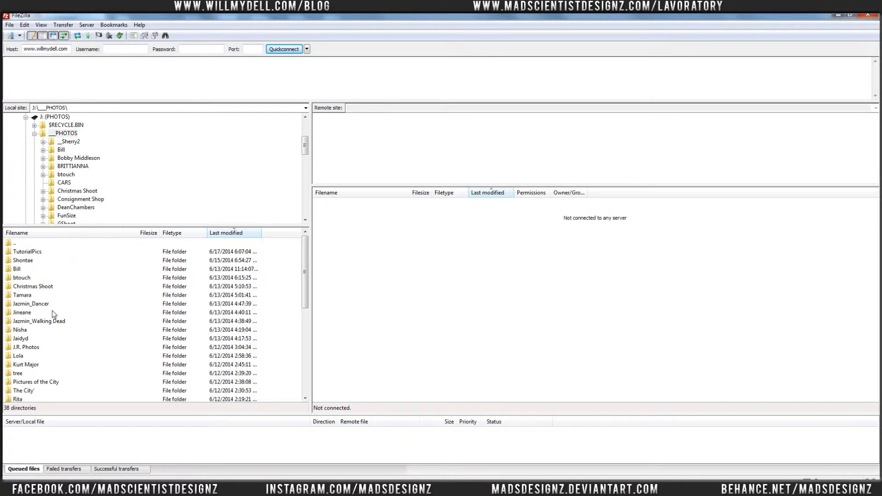
scroll(55, 320, "down", 5)
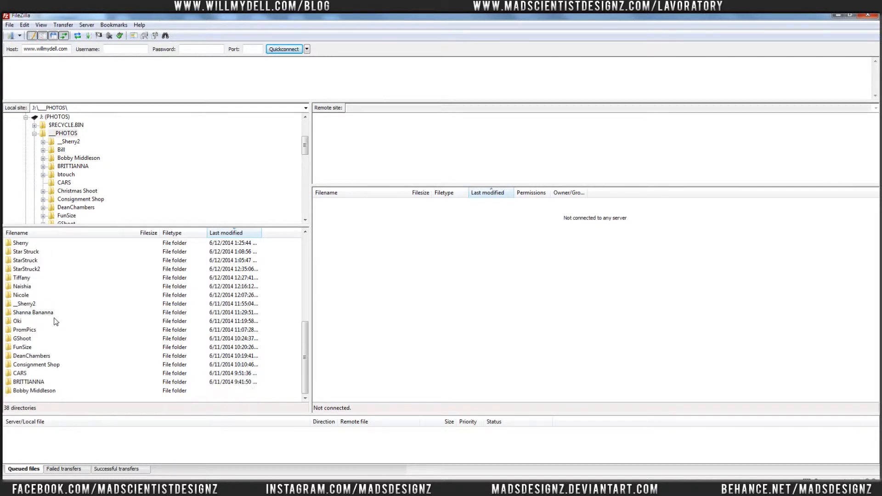
scroll(48, 326, "up", 7)
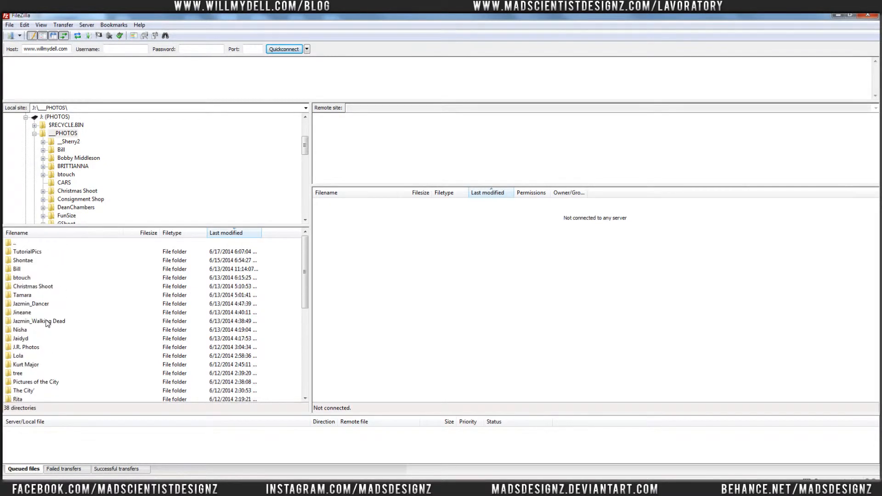
Review the upload option for the local TutorialPics folder, and open the folder down to the gallery's index.html and resources.
left_click(28, 253)
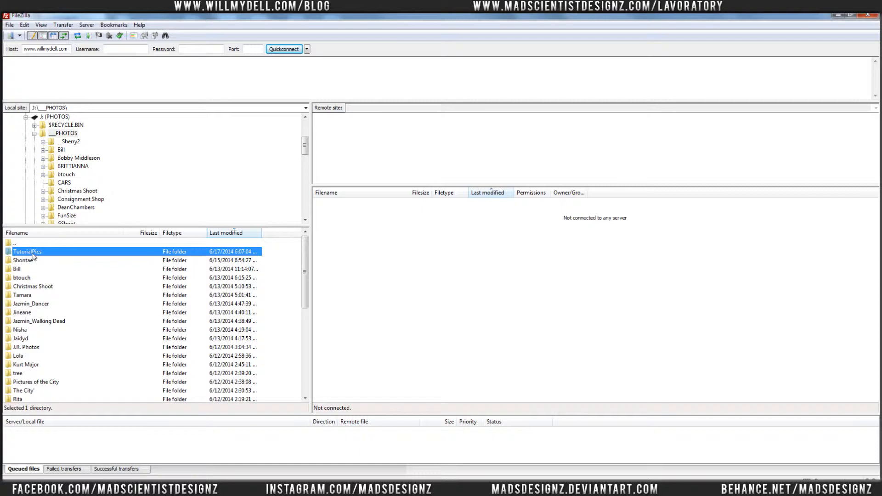
right_click(33, 256)
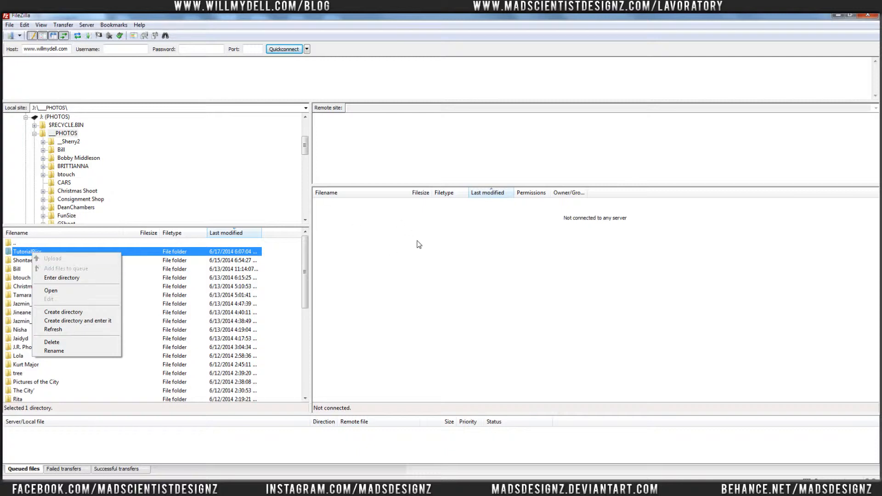
left_click(395, 244)
right_click(24, 252)
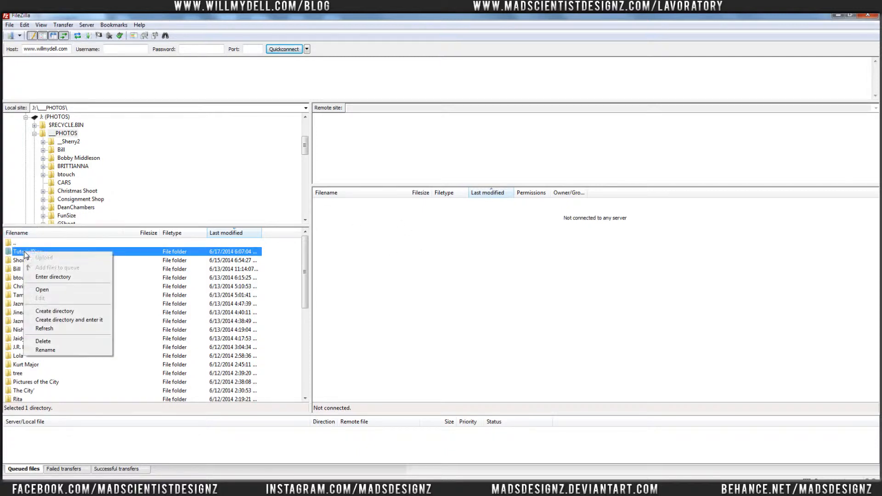
left_click(427, 247)
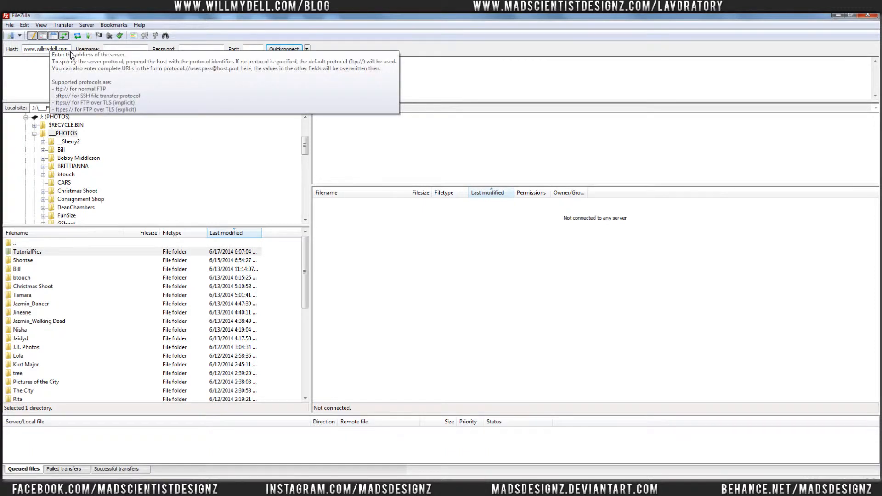
double_click(31, 253)
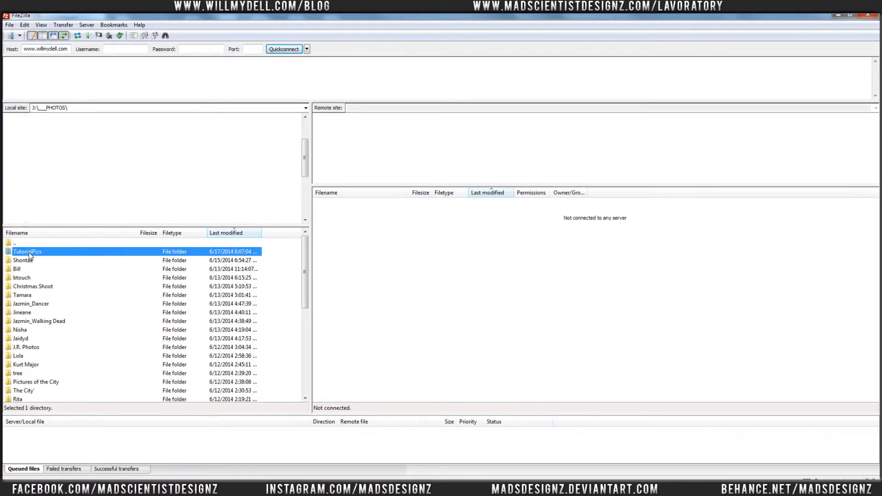
double_click(21, 252)
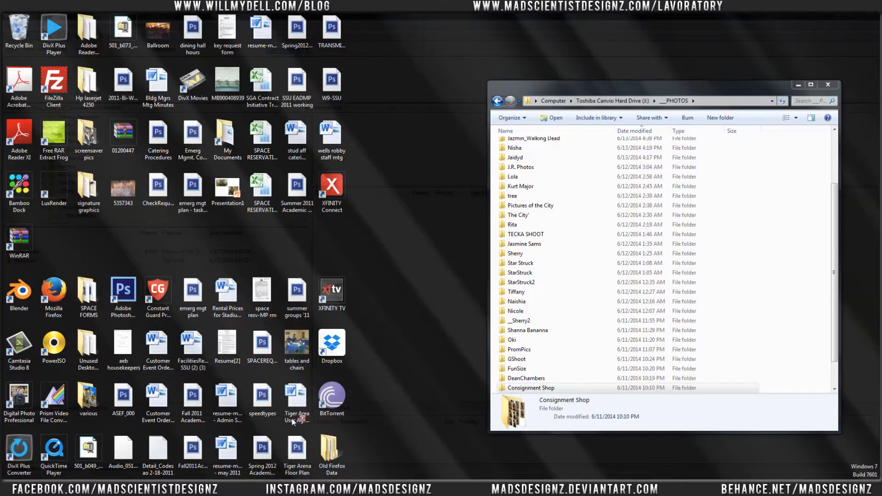
Switch to the ___PHOTOS window in Windows Explorer, look at the beginning of its folder list, and minimize the window.
left_click(281, 436)
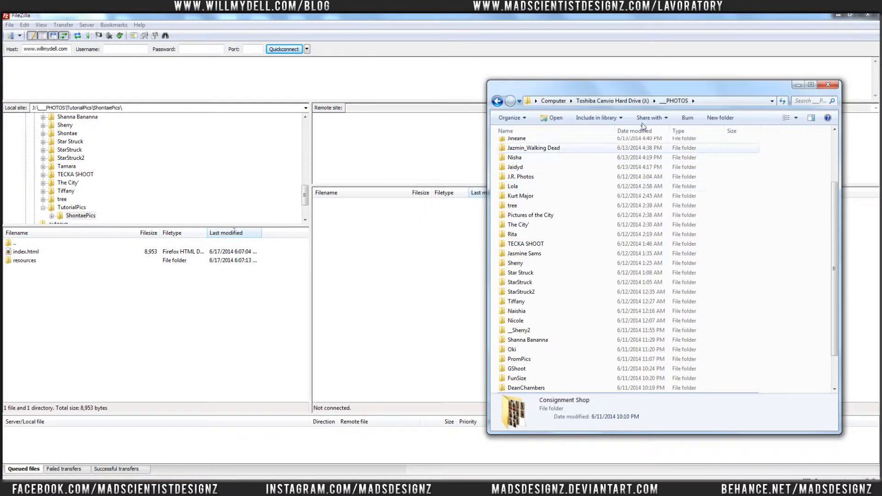
left_click_drag(836, 210, 822, 142)
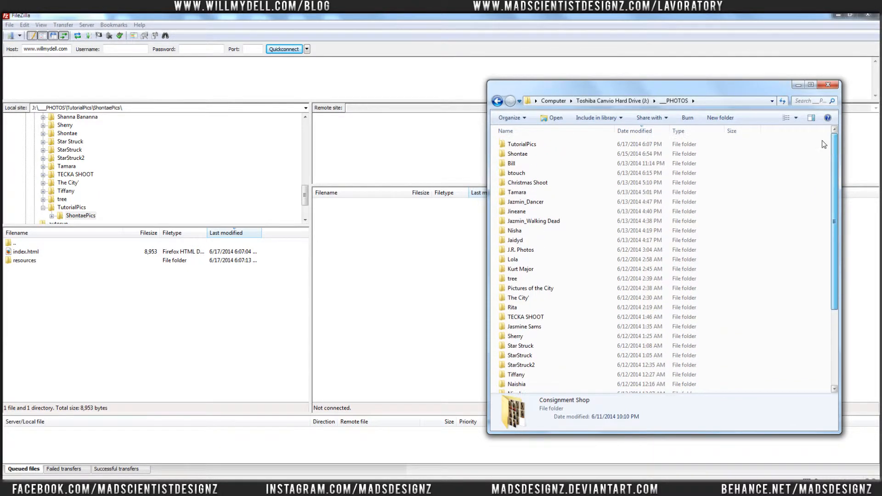
left_click(798, 85)
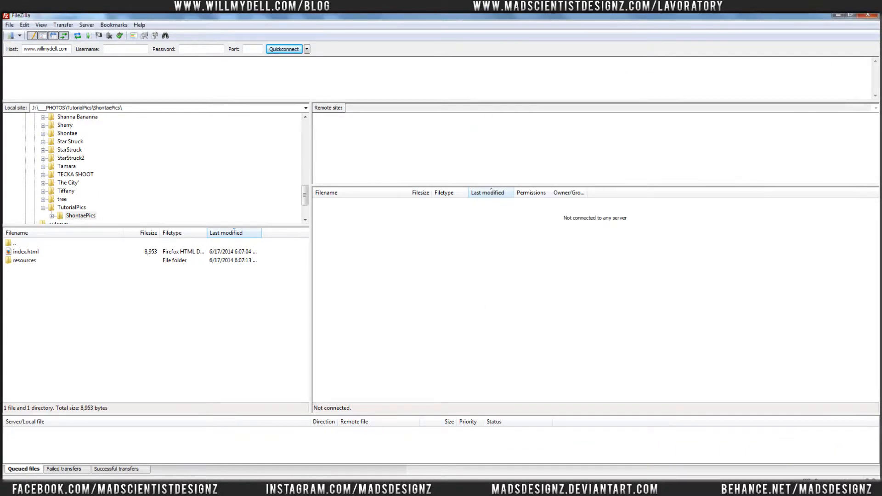
Return to the ___PHOTOS window in Windows Explorer and open the index page from the gallery folder inside TutorialPics in the browser.
left_click(262, 485)
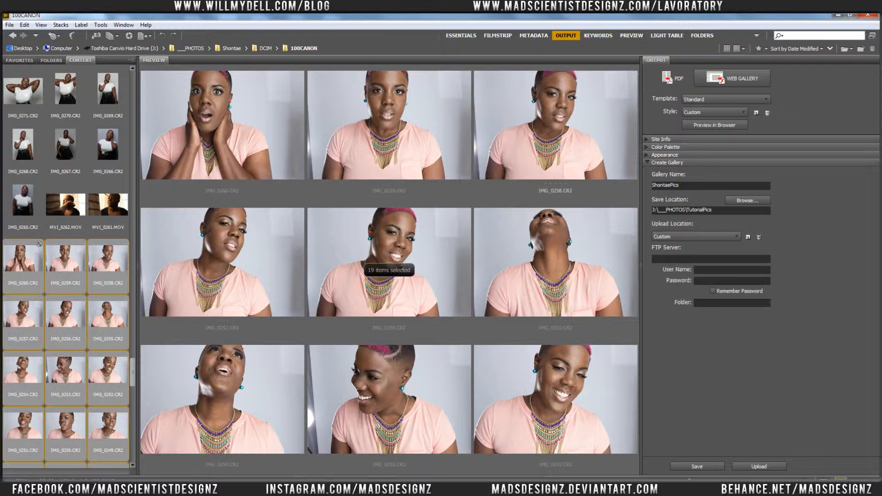
mouse_move(162, 488)
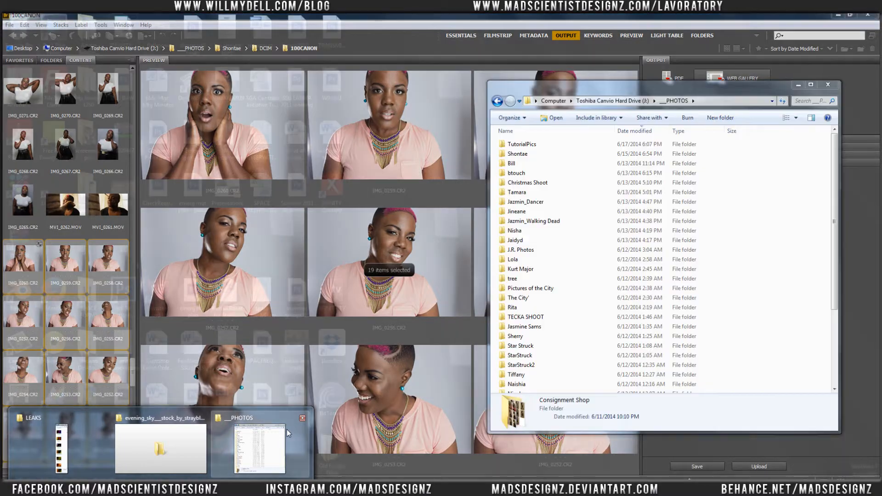
left_click(287, 429)
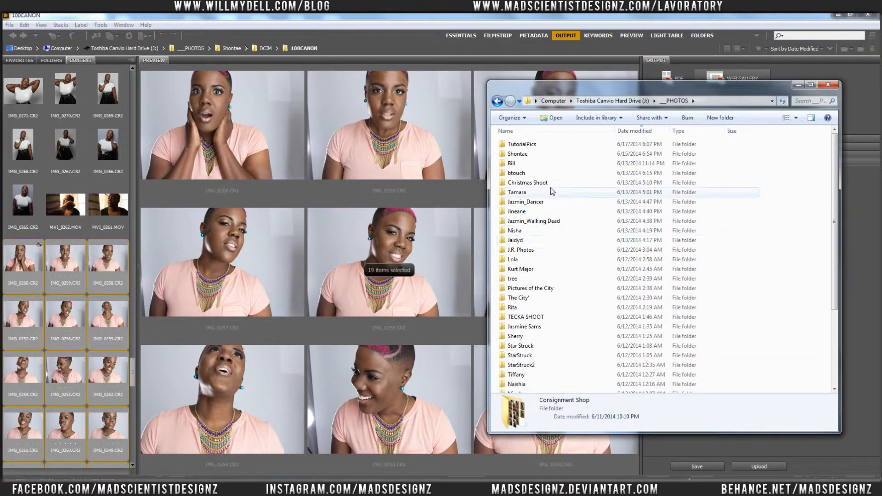
double_click(523, 145)
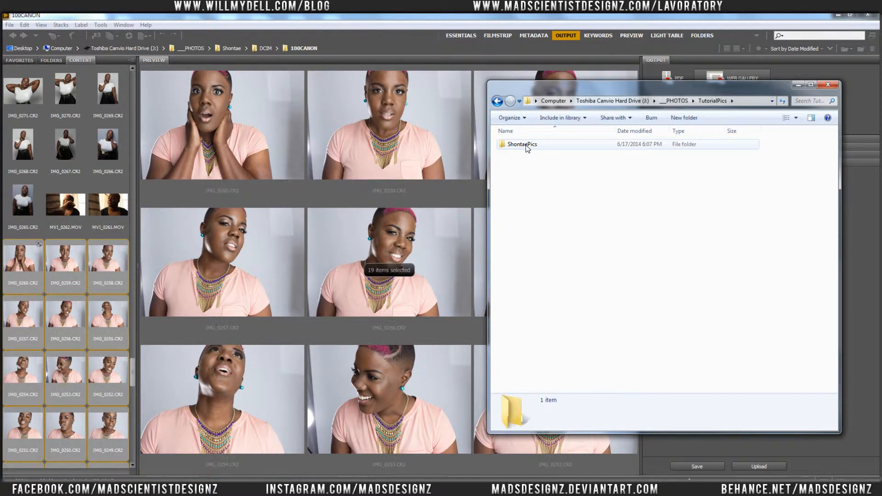
double_click(526, 146)
left_click(515, 155)
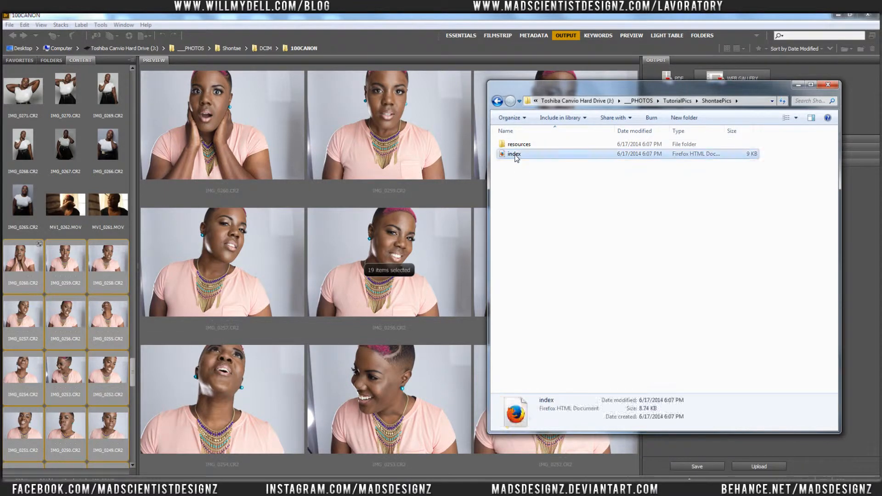
double_click(515, 155)
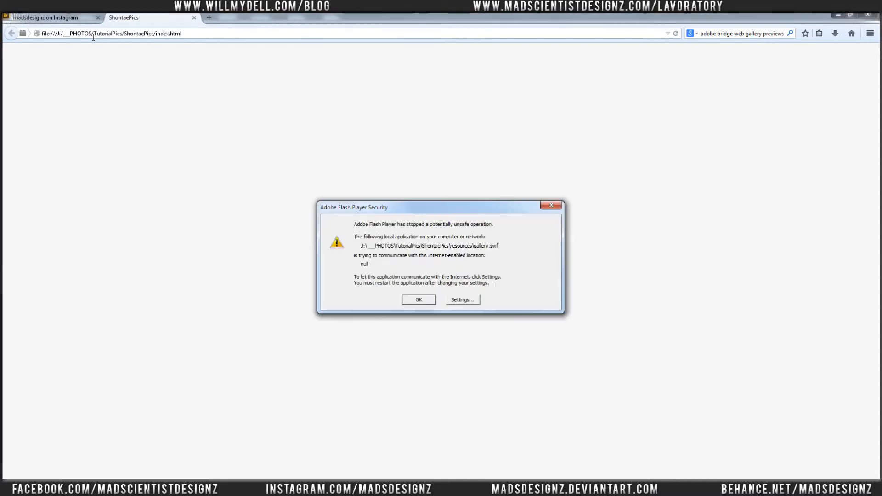
Open the settings from the Flash Player security warning, load the gallery's online index page, and copy its web address.
left_click(462, 302)
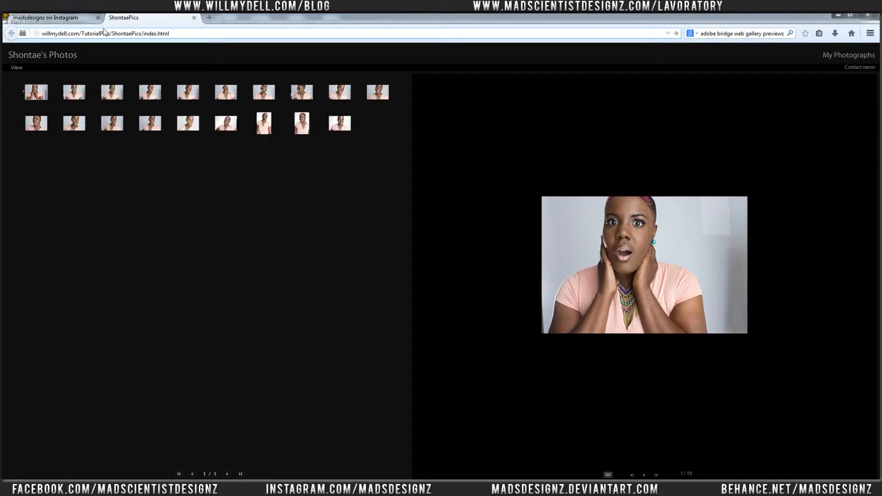
left_click_drag(166, 33, 37, 33)
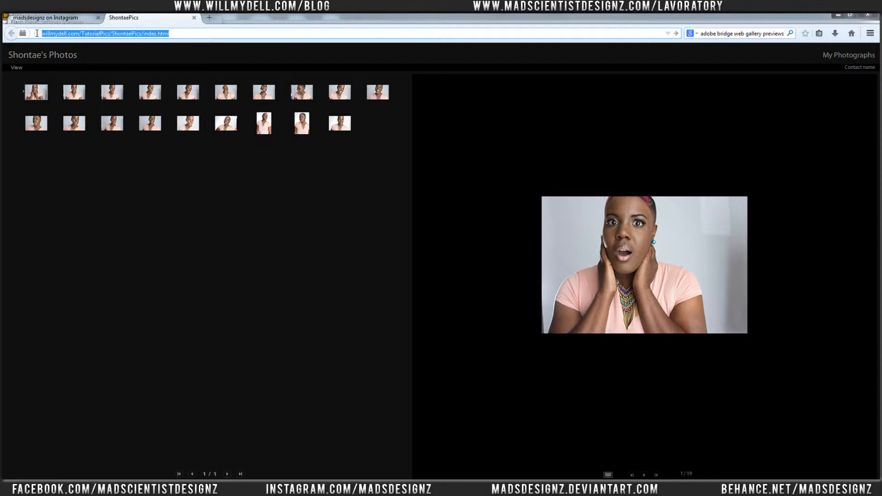
right_click(52, 39)
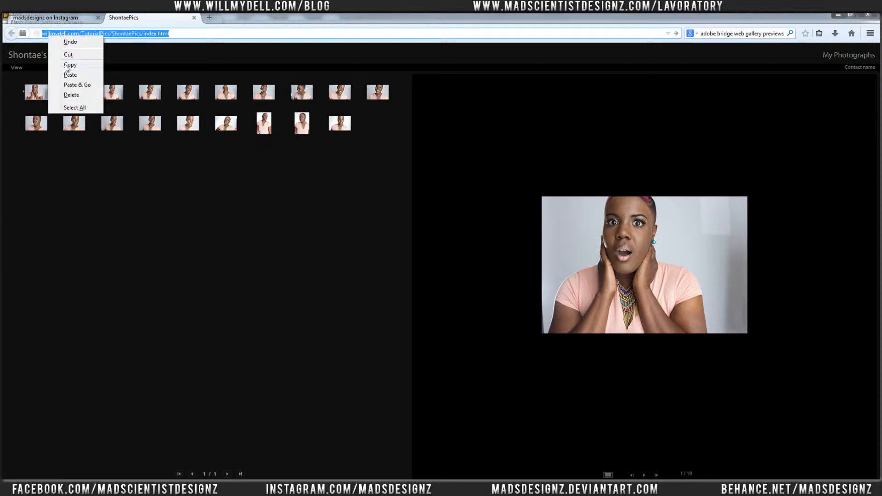
left_click(67, 64)
left_click(122, 190)
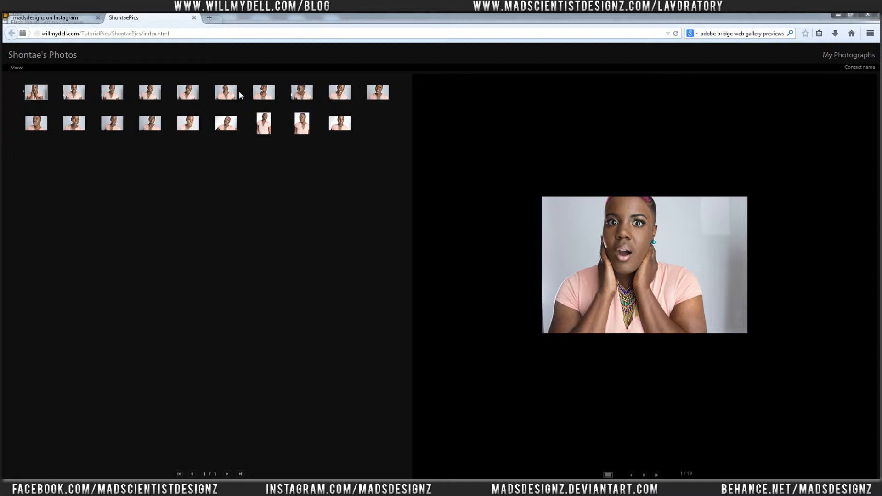
Advance through the online gallery to the fifth photo, and view the eighth and tenth photos from their thumbnails.
left_click(656, 475)
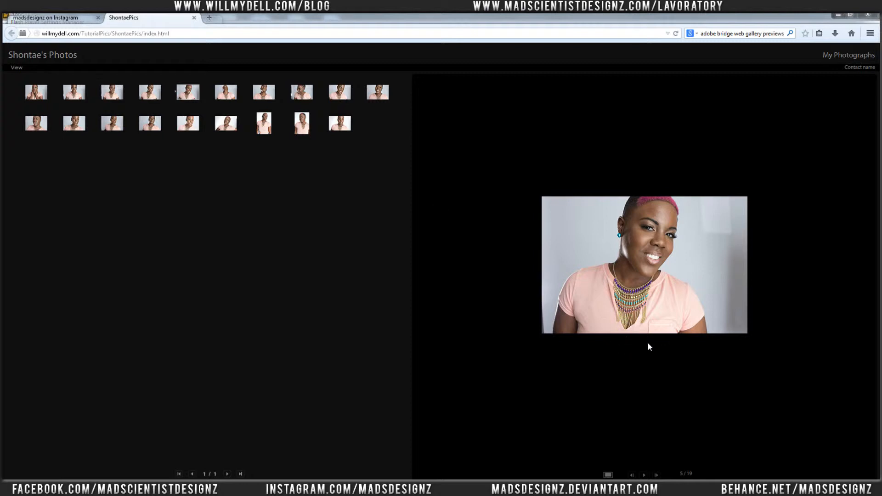
left_click(301, 95)
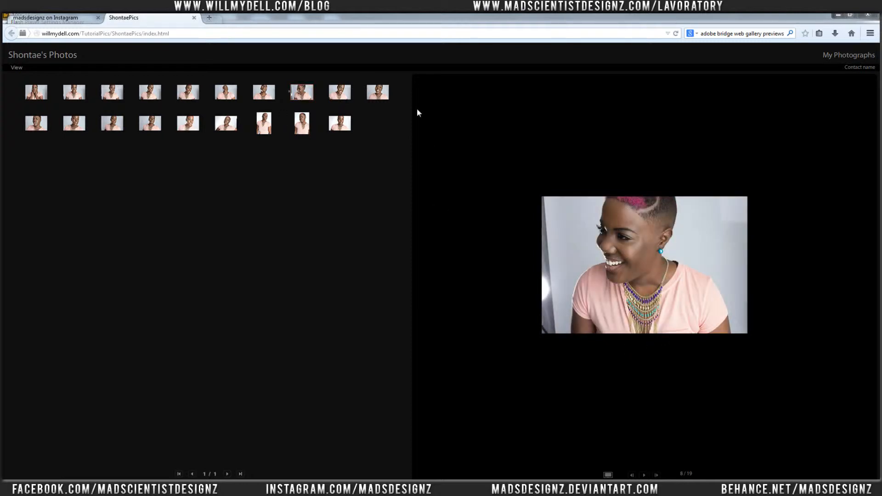
left_click(373, 95)
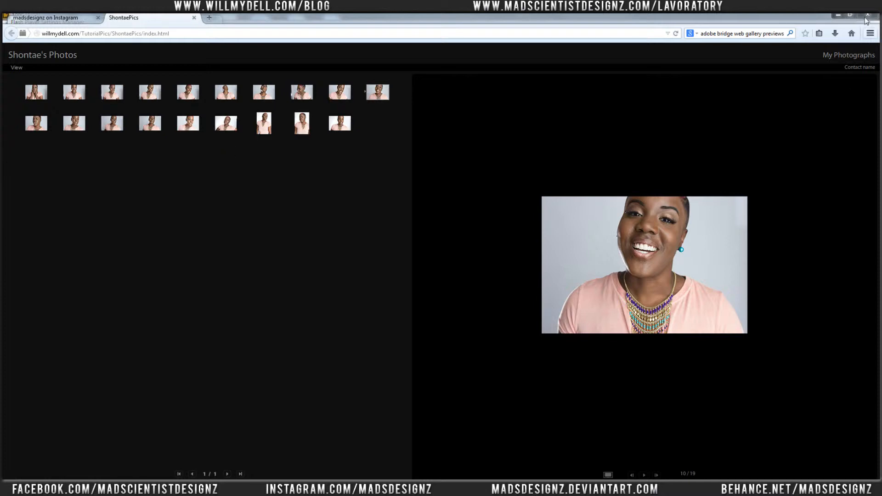
Switch to Adobe Bridge, expand the web gallery's Appearance settings and collapse the Create Gallery settings.
key("alt+Tab")
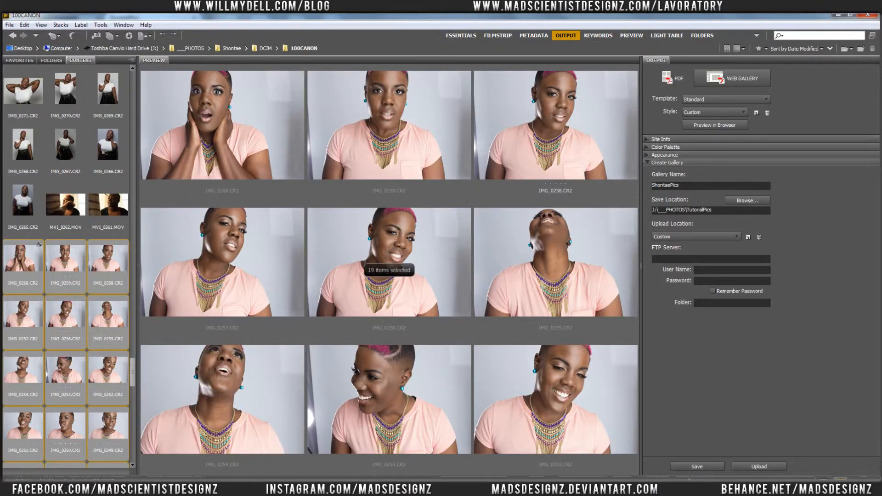
mouse_move(184, 488)
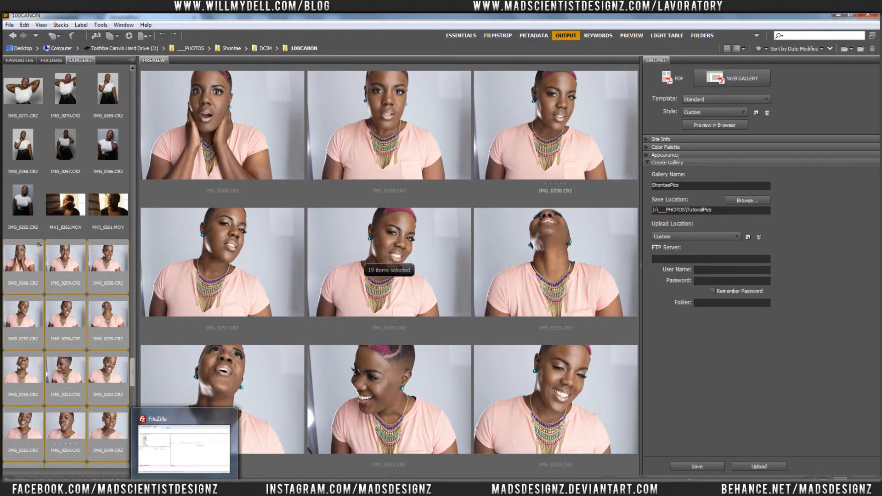
left_click(647, 154)
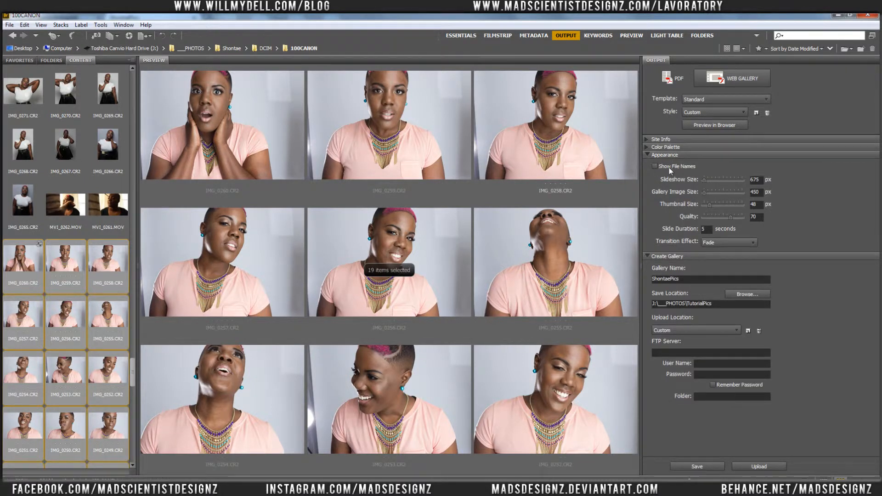
left_click(654, 256)
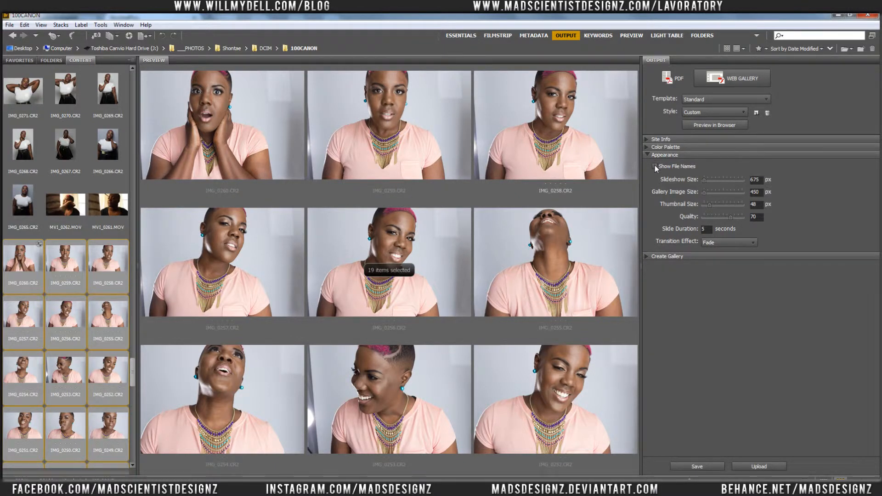
Return to the browser, close the ShontaePics gallery page, and switch back to Adobe Bridge.
key("alt+Tab")
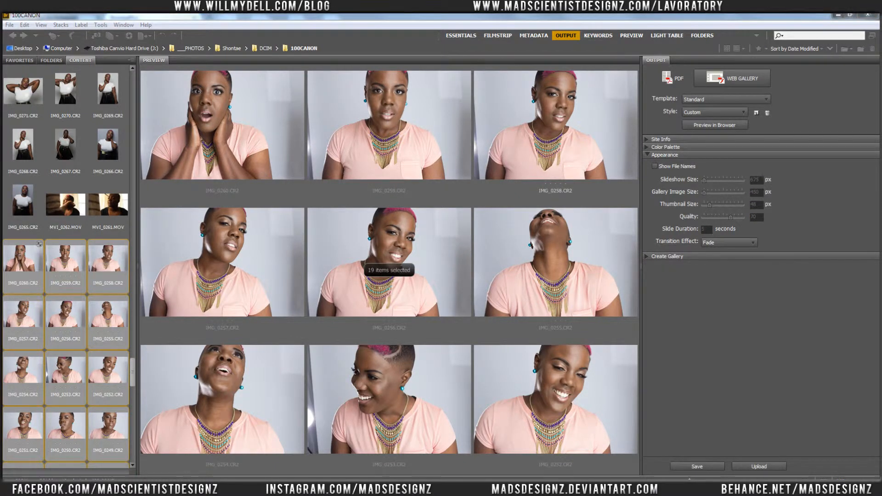
key("alt+Tab")
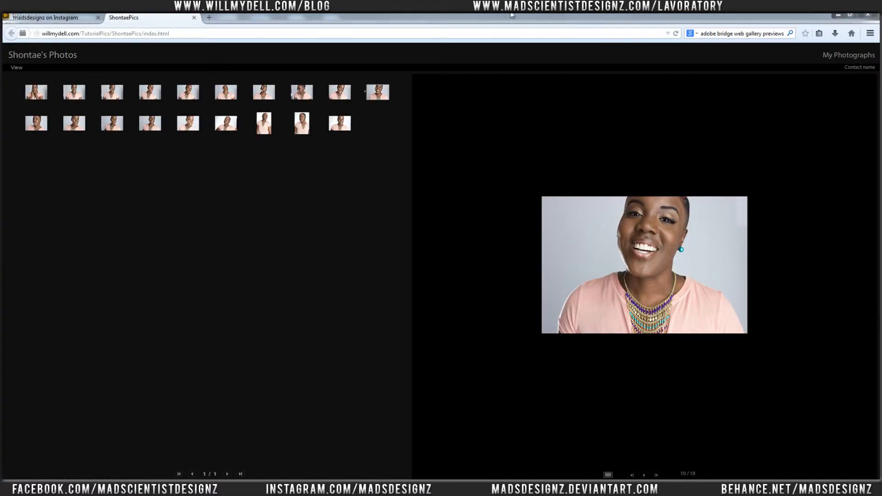
left_click(194, 18)
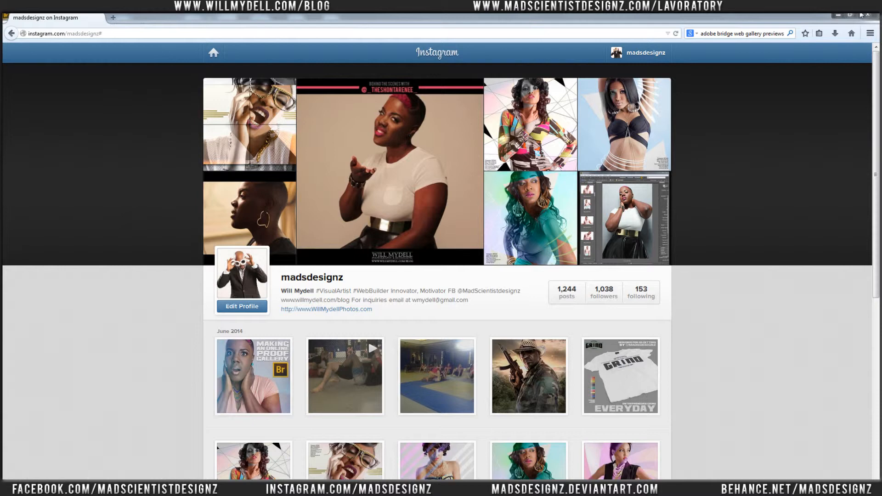
key("alt+Tab")
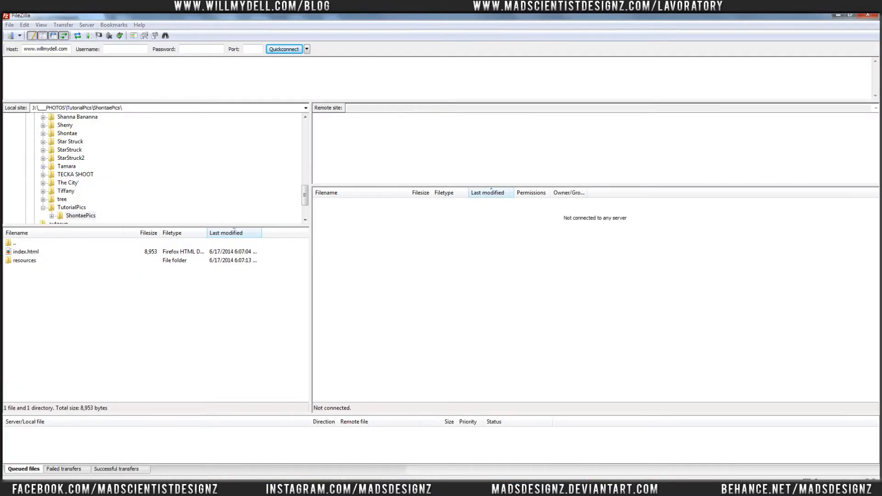
key("alt+Tab")
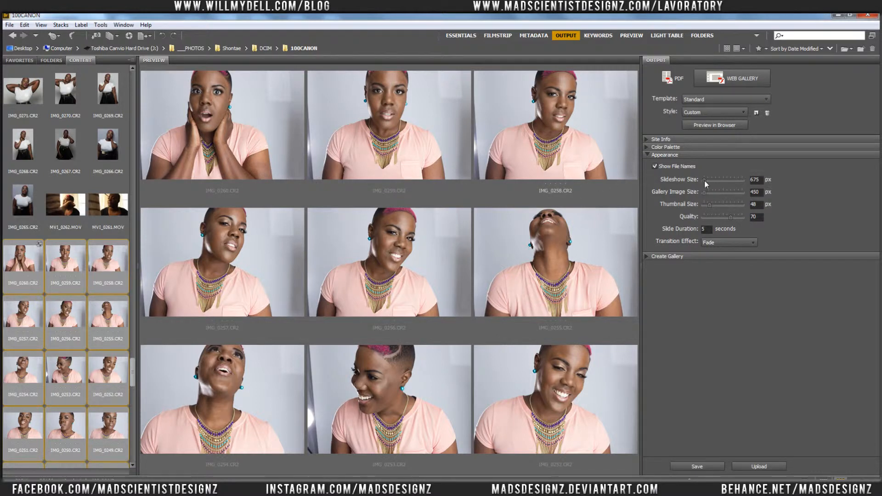
Show file names and set slideshow size to 809 px, gallery images to 727 px, thumbnails to 56 px, quality to 82, and transition to Blinds.
mouse_move(704, 180)
left_mouse_down()
mouse_move(713, 180)
mouse_move(706, 192)
left_mouse_up()
left_click_drag(704, 192, 712, 208)
left_click(744, 243)
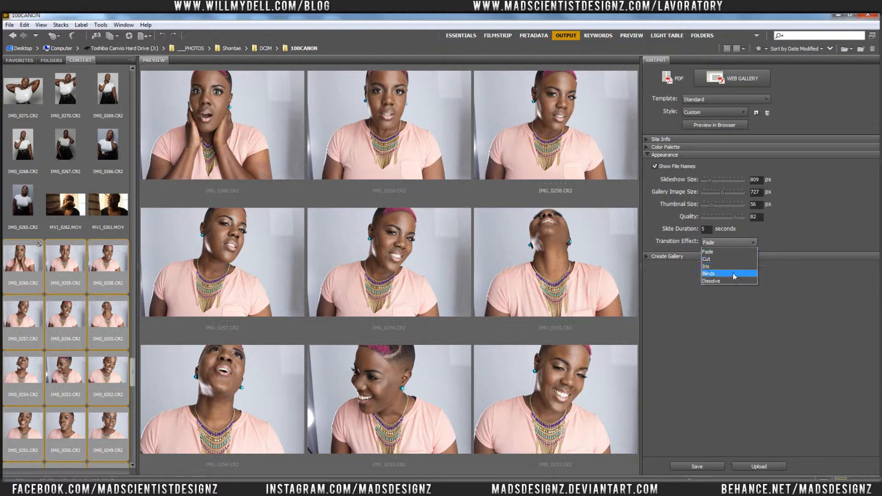
left_click(732, 274)
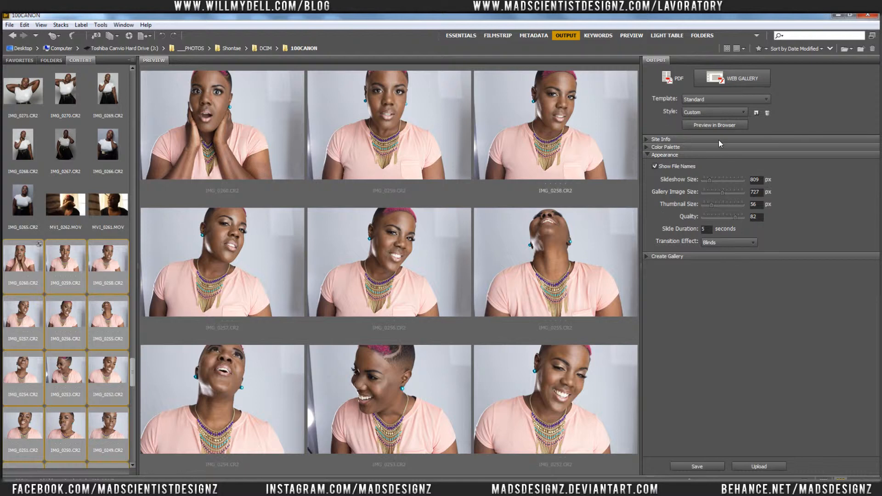
Preview the web gallery in the browser, play its slideshow, and toggle between the full slideshow view and the thumbnail view.
left_click(712, 123)
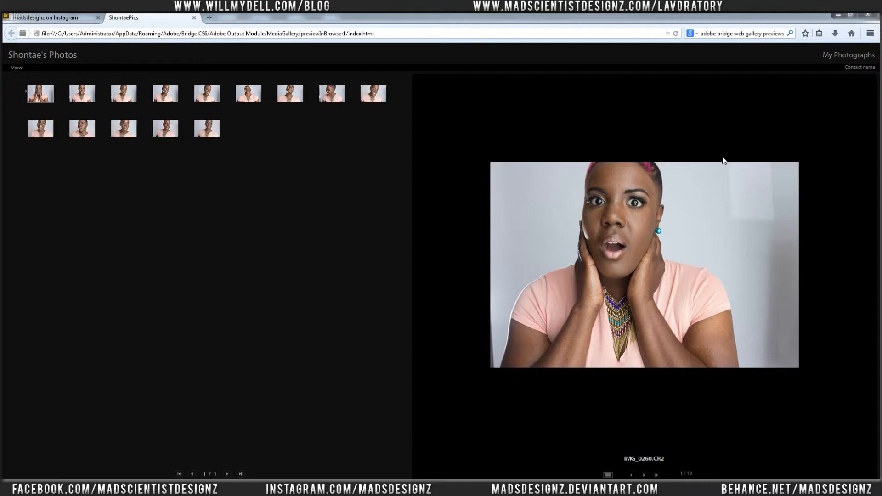
left_click(648, 476)
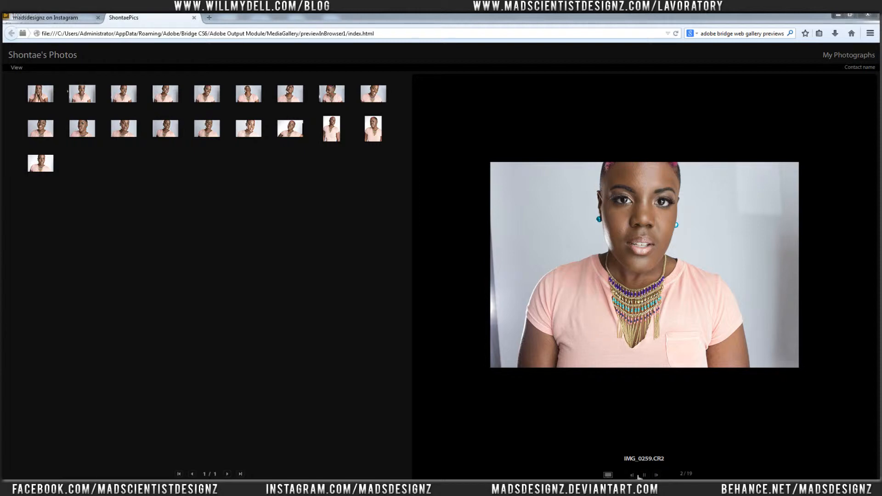
left_click(608, 475)
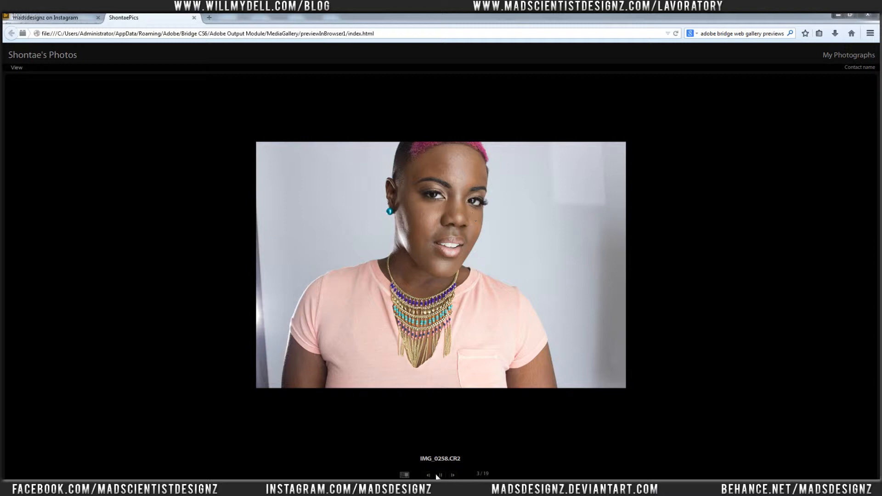
left_click(404, 475)
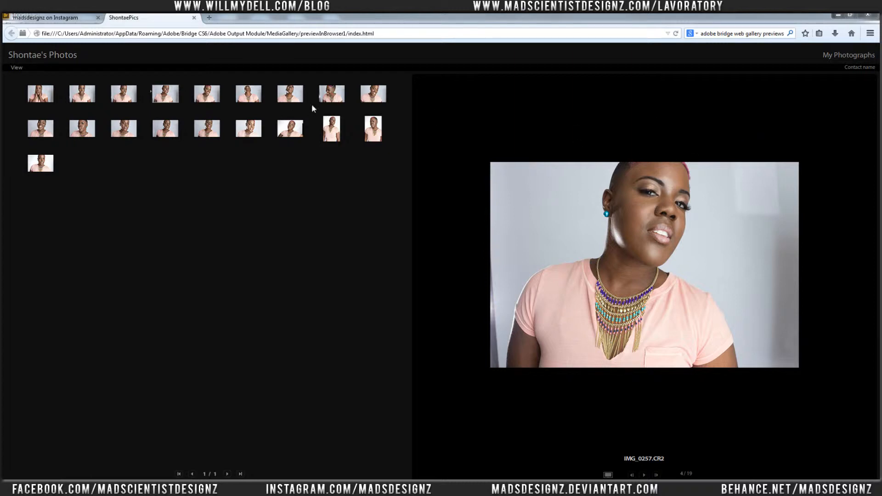
View photos IMG_0254, IMG_0252, IMG_0247 and IMG_0244 from the gallery thumbnails, checking the Blinds transition and file names.
left_click(296, 96)
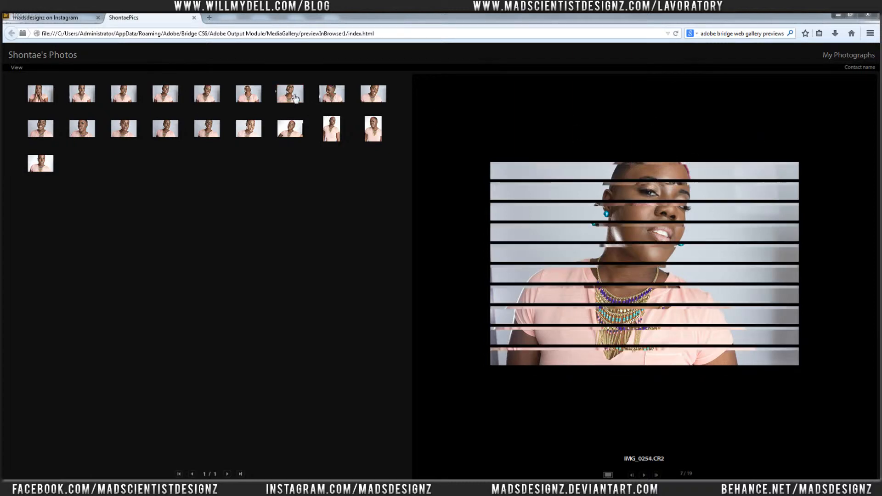
left_click(376, 99)
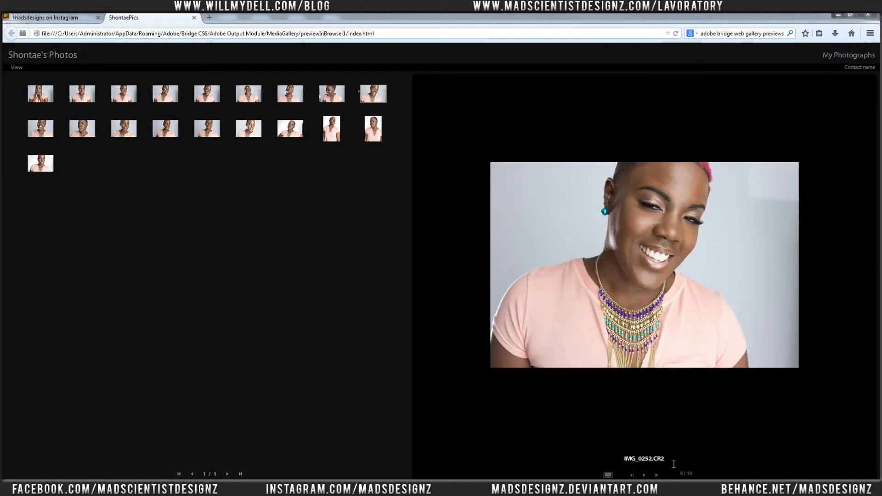
left_click(199, 134)
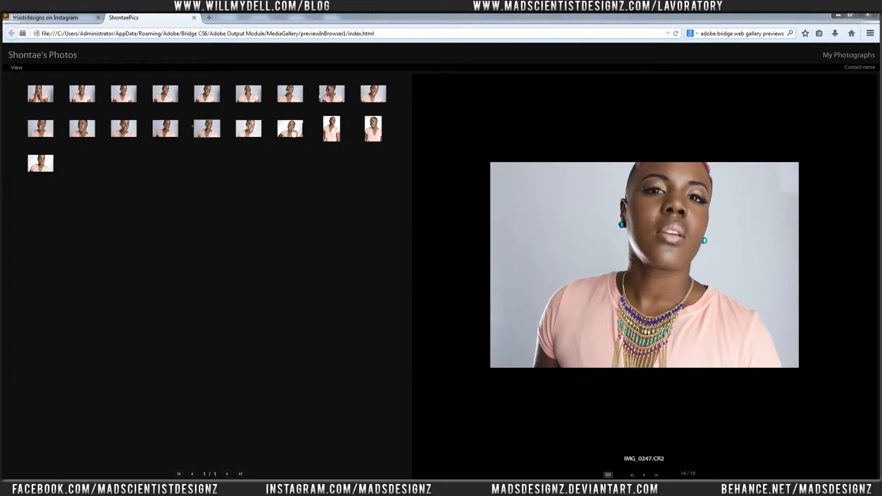
left_click(341, 132)
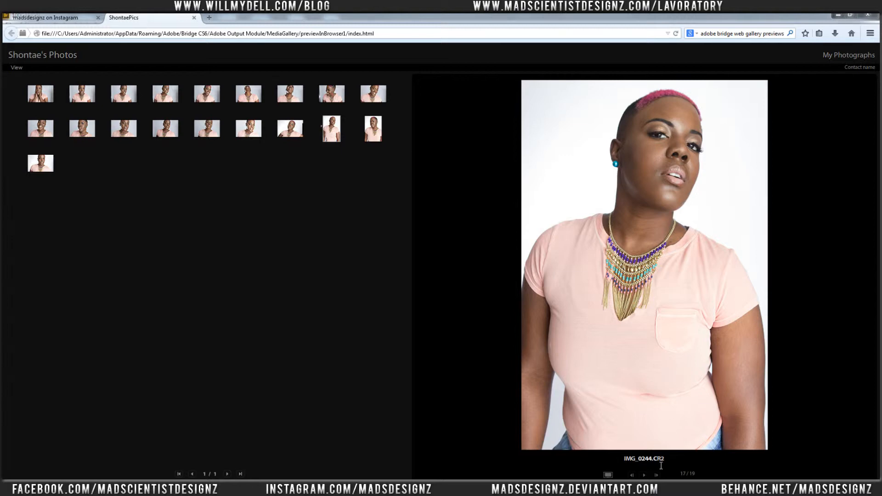
Open Notepad, move its window over the gallery preview and narrow it to a slim column.
left_click(12, 487)
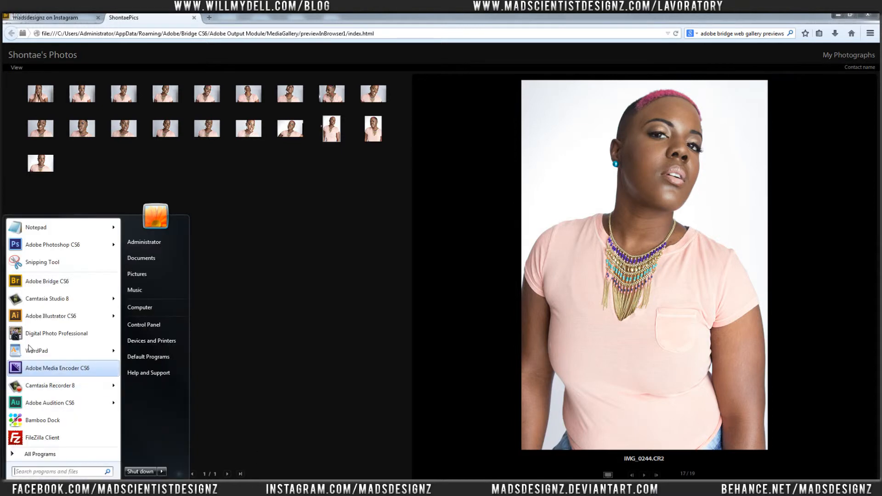
left_click(68, 231)
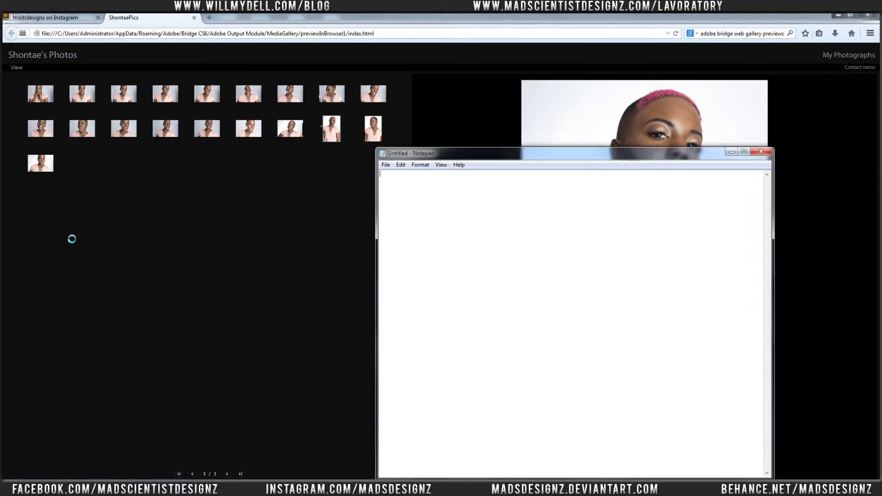
left_click_drag(387, 147, 123, 130)
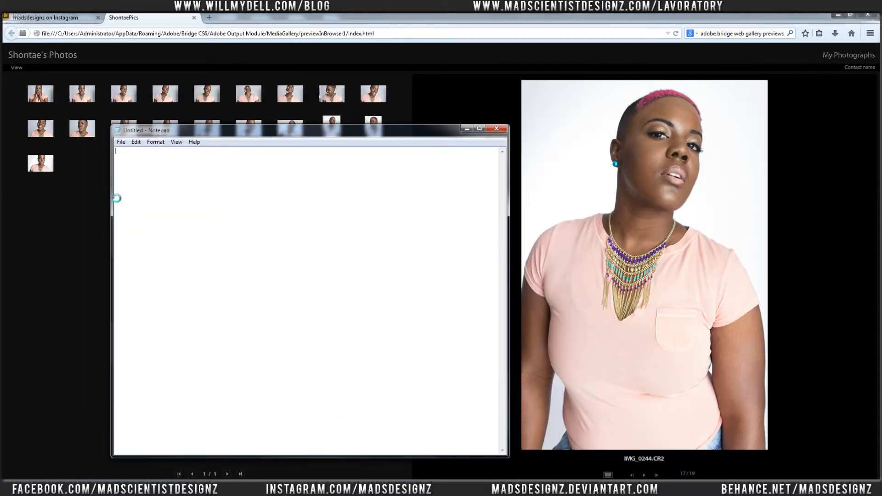
left_click_drag(112, 195, 379, 201)
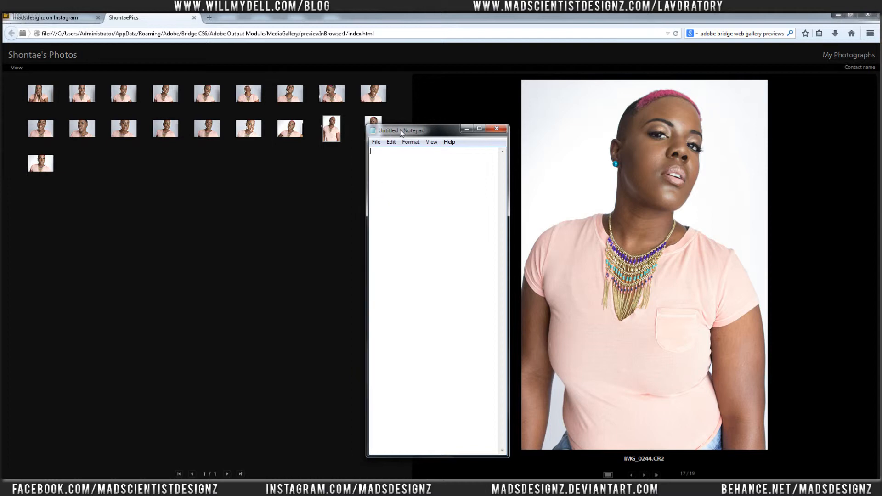
View the tenth and first gallery photos and list their image numbers, 0251 and 0260, on separate lines in Notepad.
left_click(41, 128)
key("alt+Tab")
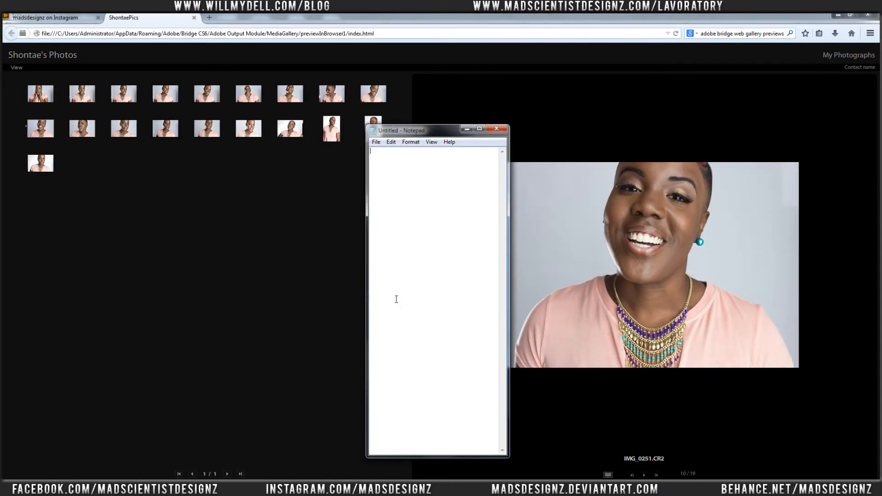
type("0251")
left_click(41, 94)
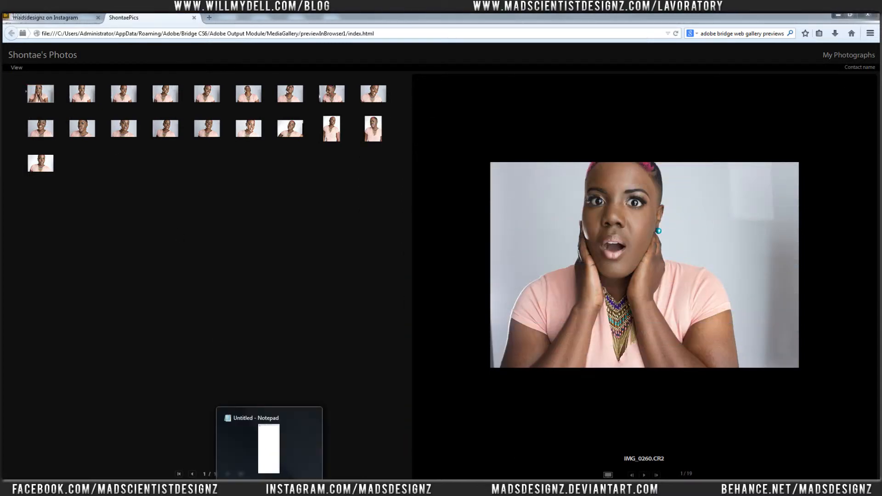
left_click(269, 486)
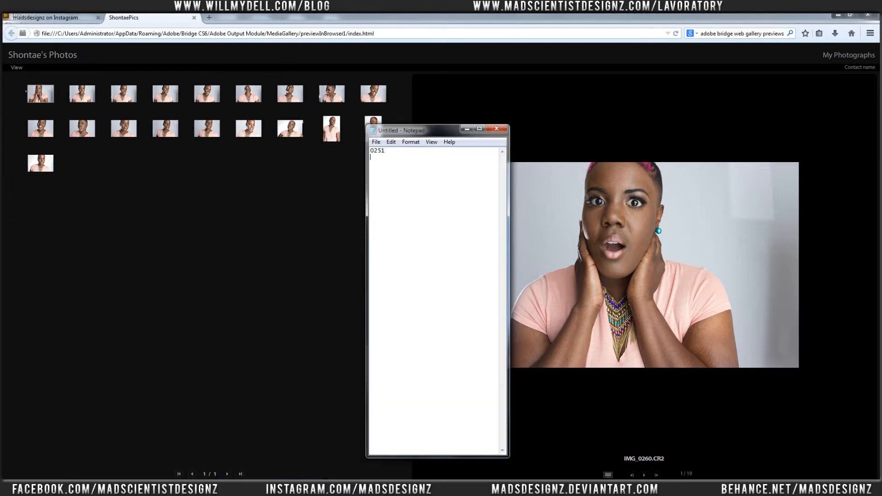
type("0260")
Return to the gallery preview and switch its view from the photos to the gallery description page.
left_click_drag(369, 127, 421, 185)
left_click(11, 68)
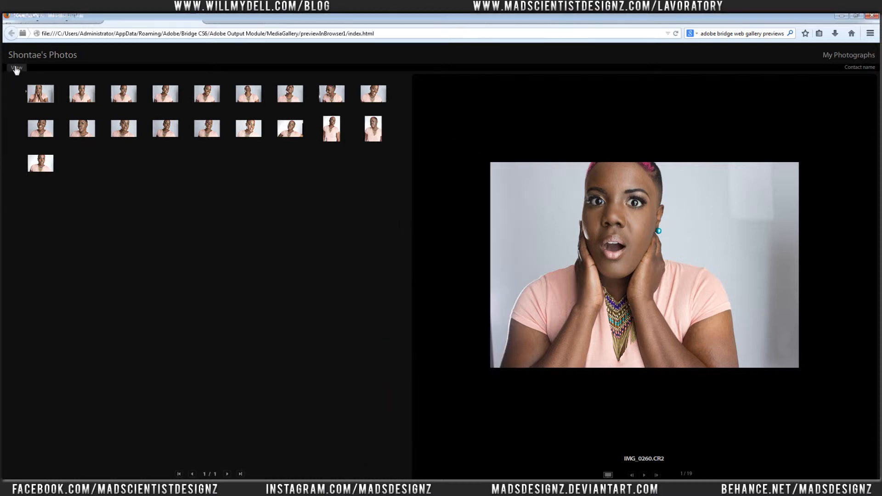
left_click(38, 100)
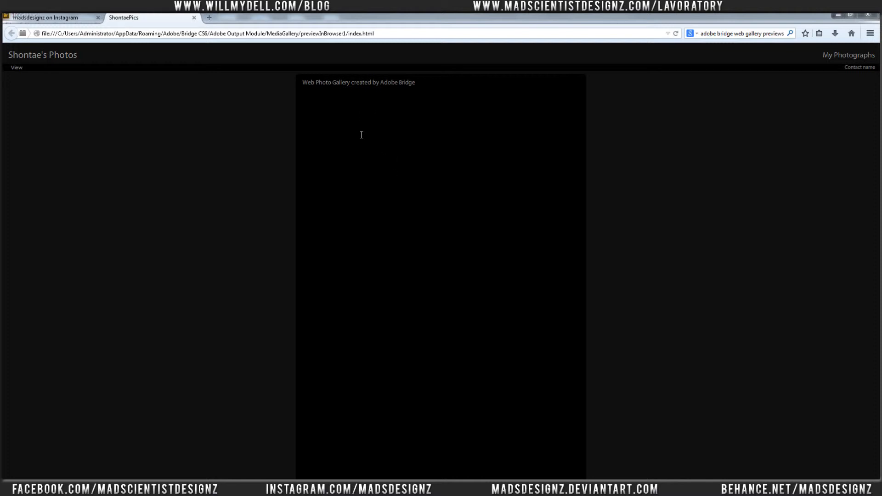
Bring up the Notepad list of chosen photo numbers over the gallery preview, check it and minimize it.
key("alt+Tab")
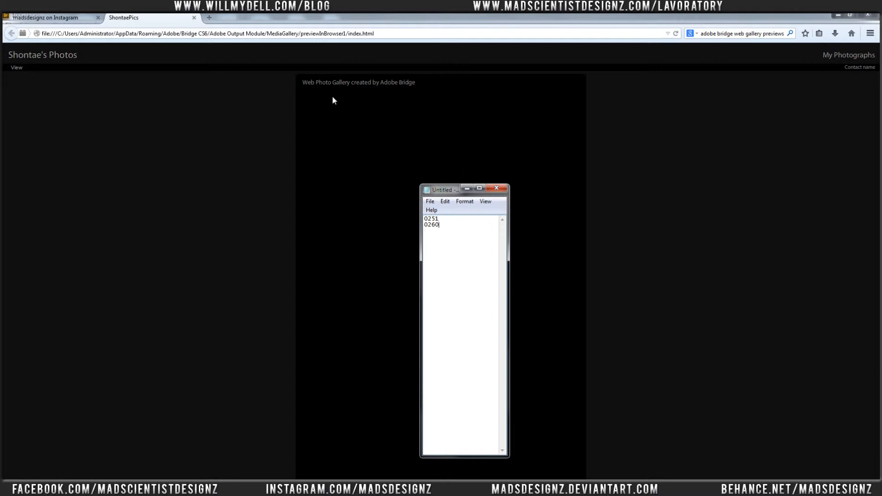
left_click(464, 188)
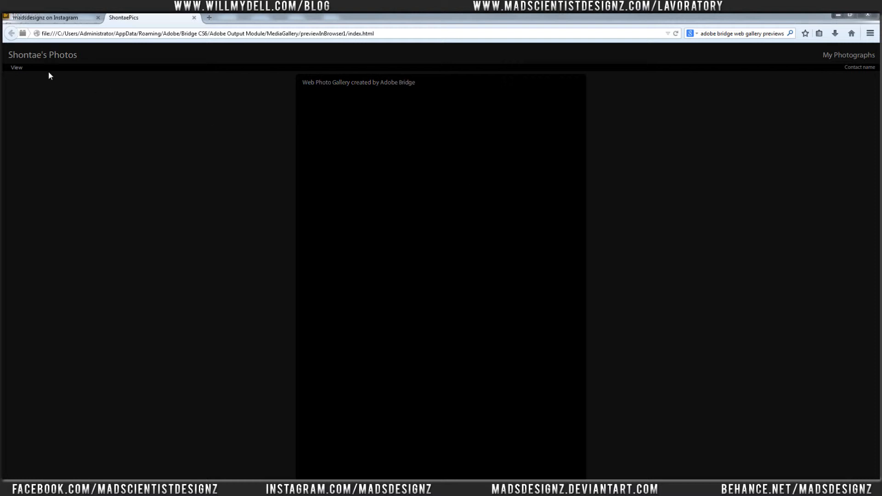
left_click(18, 70)
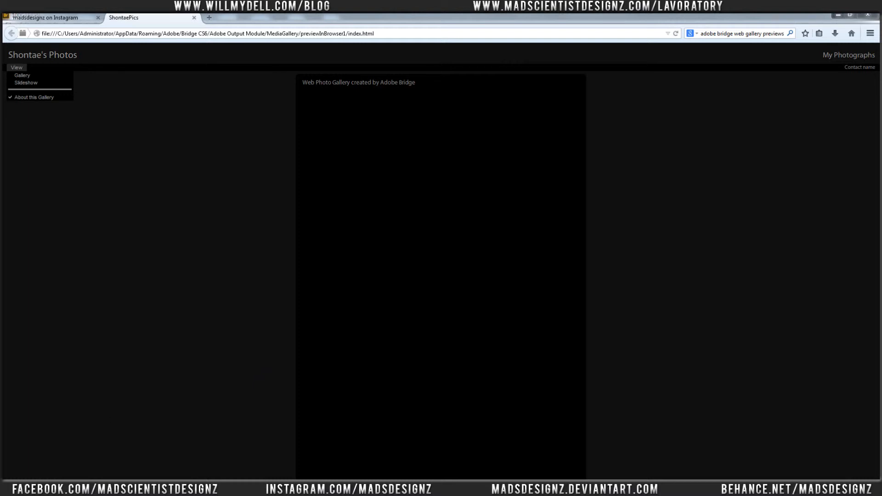
key("super")
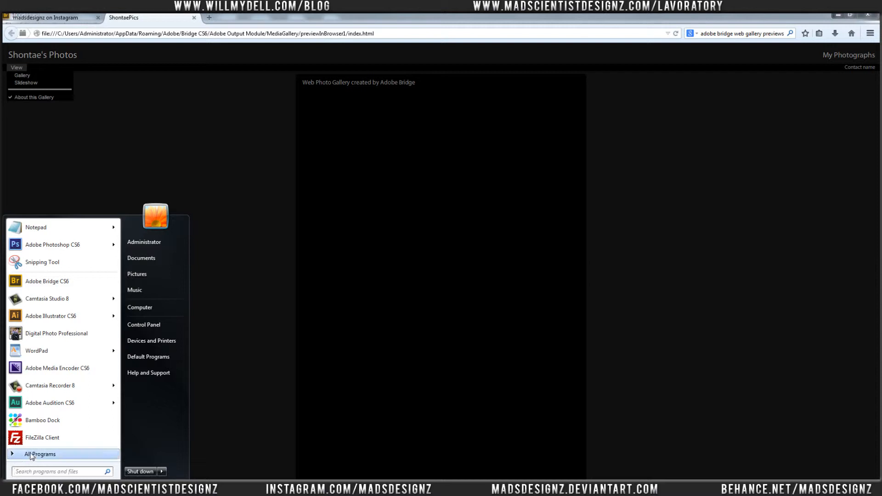
left_click(31, 455)
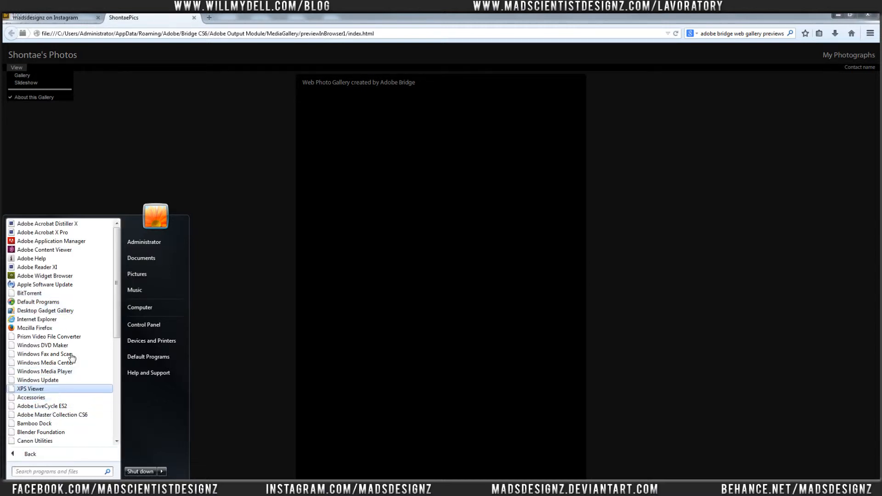
left_click(639, 313)
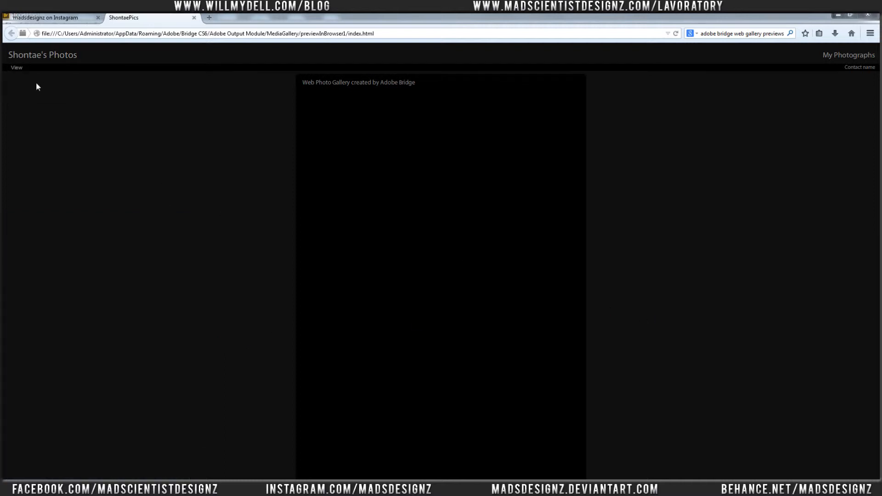
Switch the preview from the description page to the Gallery view and dismiss the Windows color scheme prompt without changing the scheme.
left_click(16, 69)
left_click(15, 78)
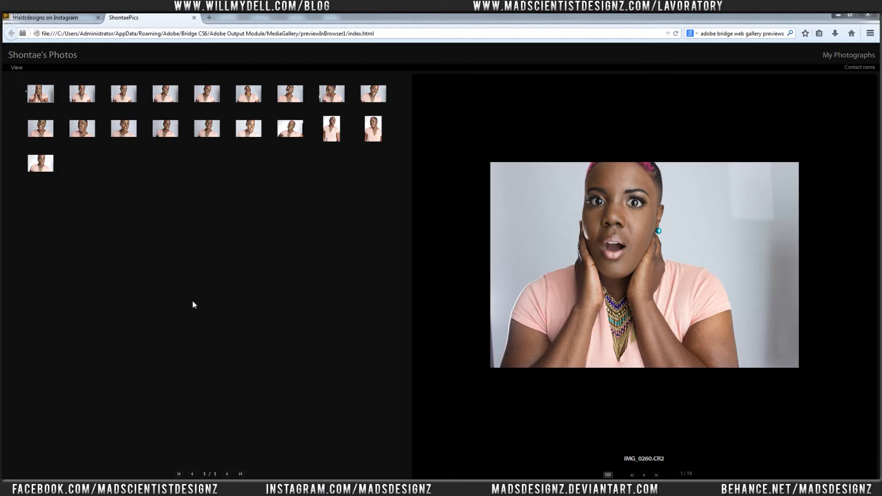
left_click(15, 67)
left_click(16, 68)
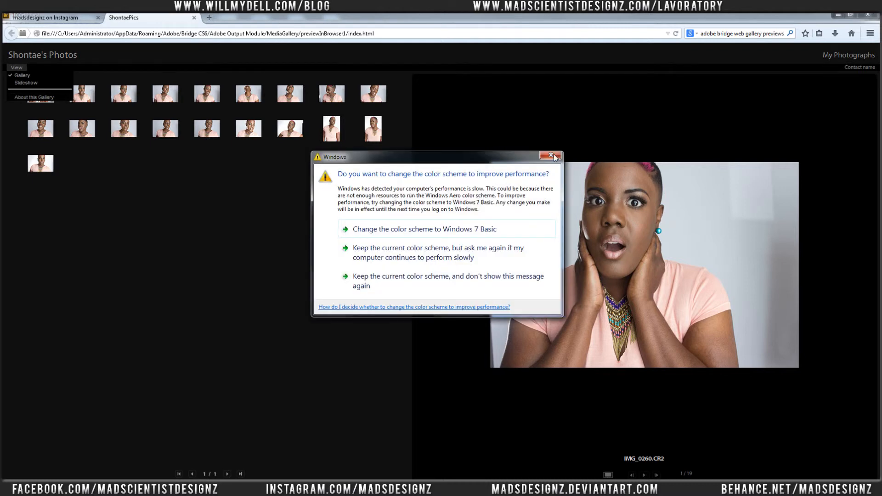
left_click(553, 155)
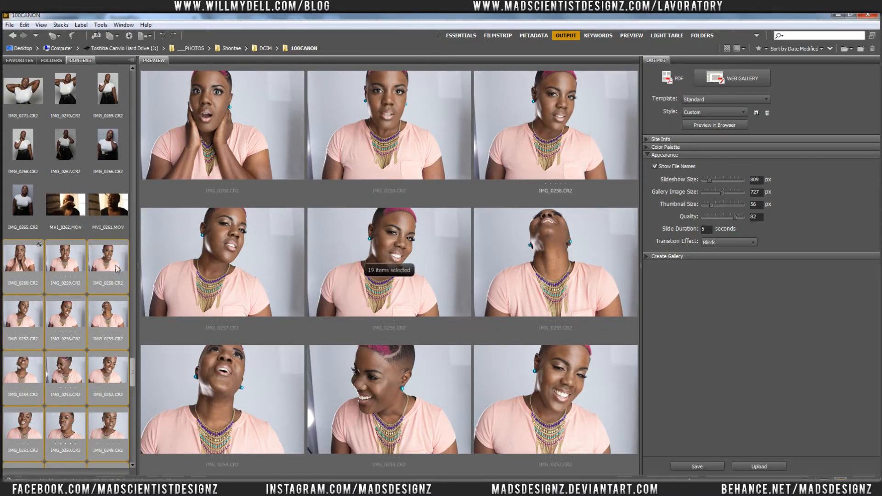
In Adobe Bridge, select only photo IMG_0241.CR2 for preview, and return to Bridge after a glance at the browser gallery.
left_click_drag(134, 372, 134, 396)
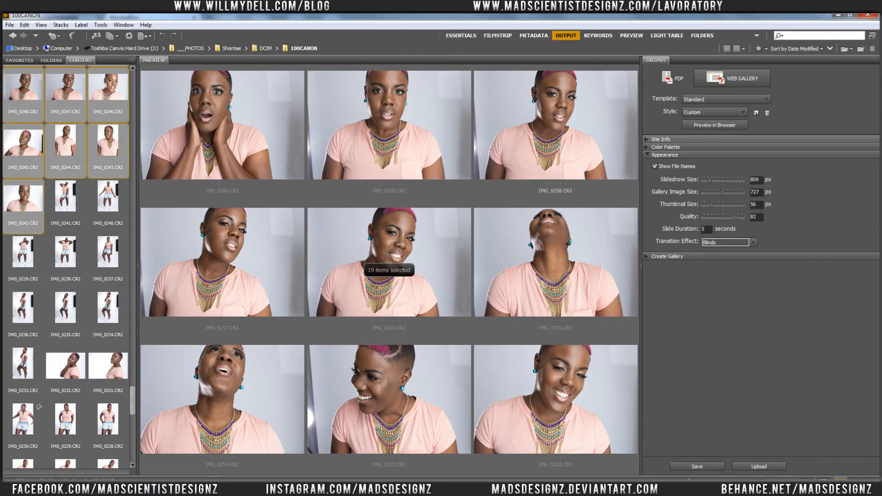
left_click(65, 199)
mouse_move(156, 488)
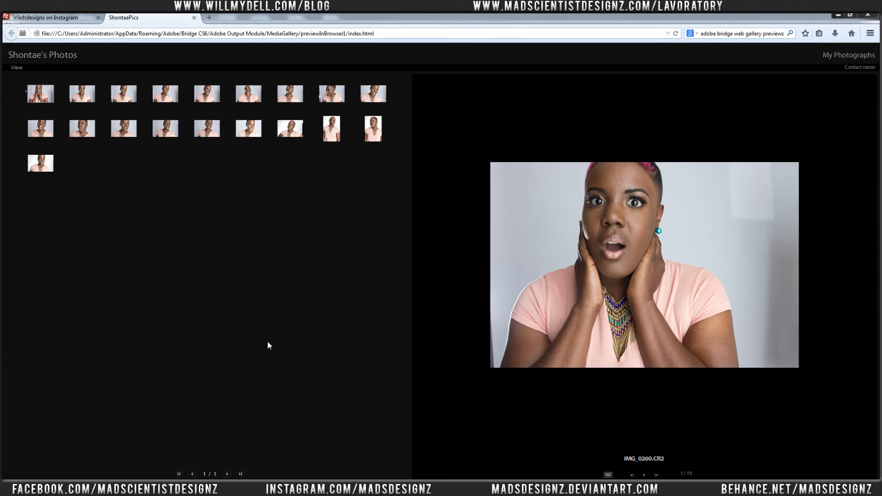
key("alt+Tab")
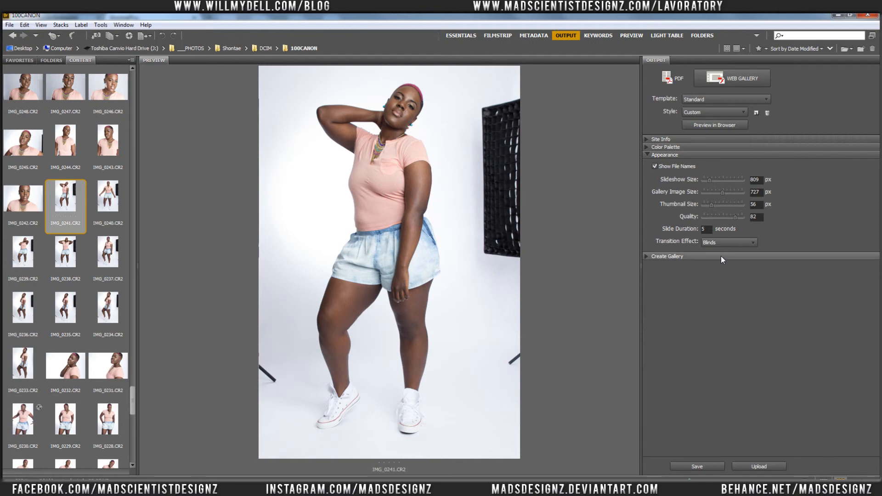
Review the photo numbers in Notepad, minimize it, and look through the available web gallery templates in Bridge without changing the Standard one.
left_click(337, 488)
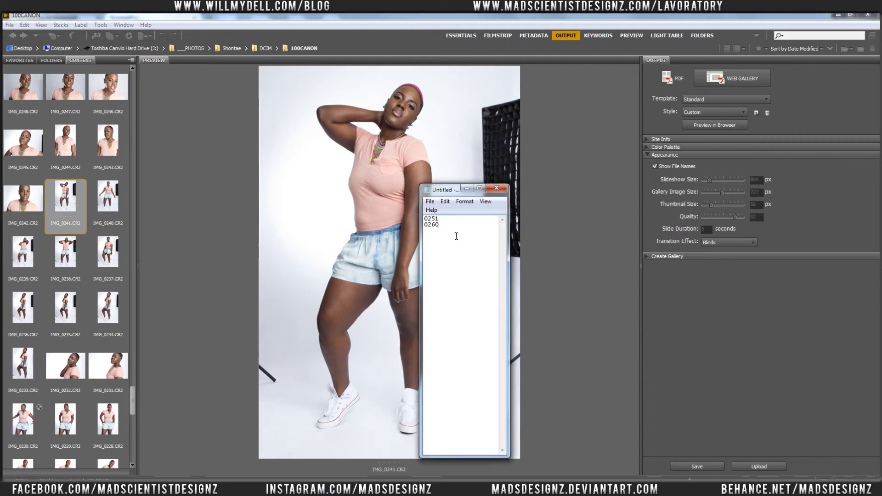
left_click(467, 189)
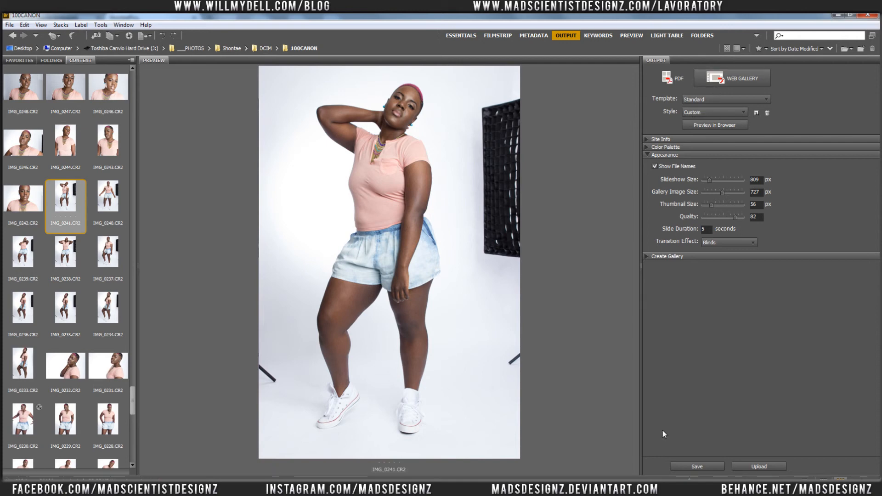
left_click(751, 95)
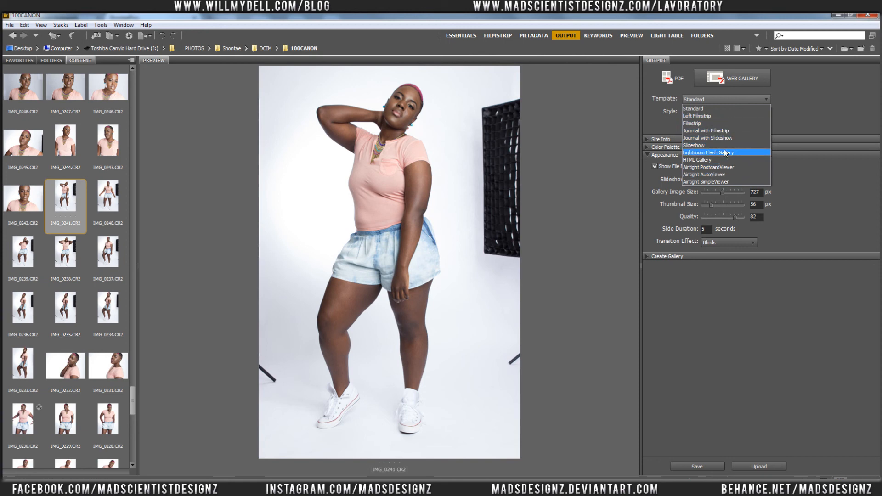
left_click(781, 109)
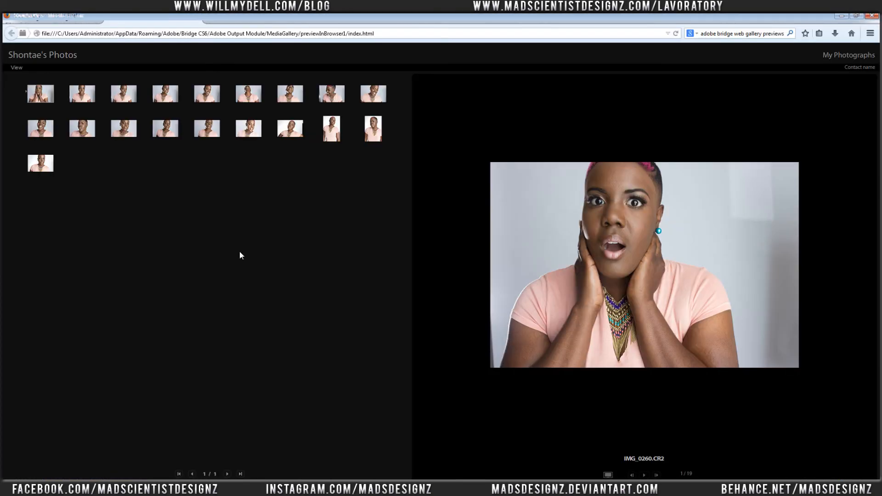
Switch to the browser gallery preview and view photos IMG_0253, IMG_0252 and IMG_0243 from the thumbnails.
left_click(324, 94)
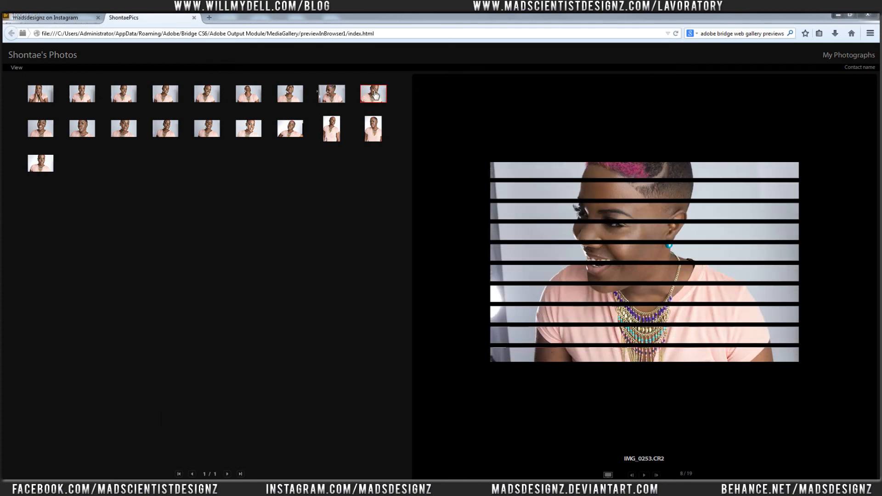
left_click(371, 95)
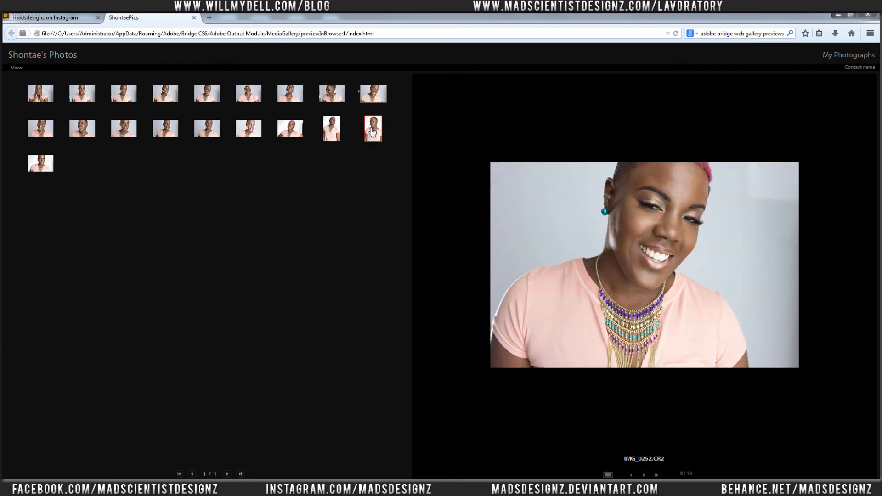
left_click(374, 129)
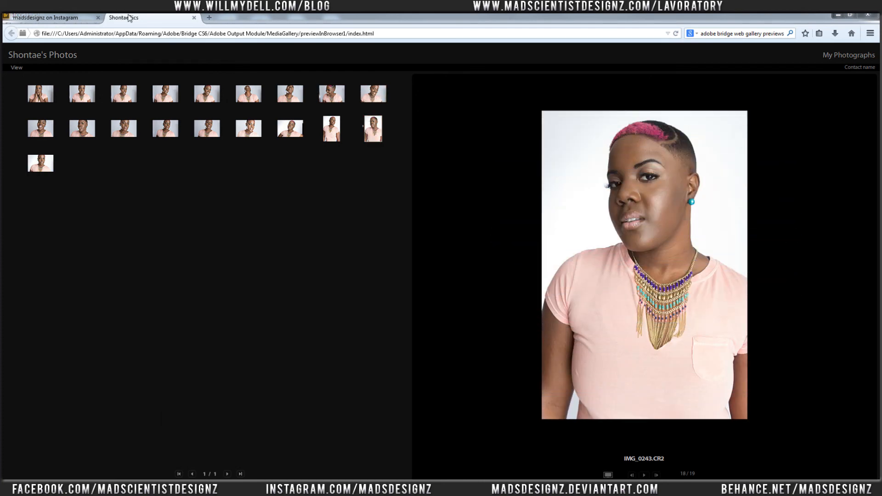